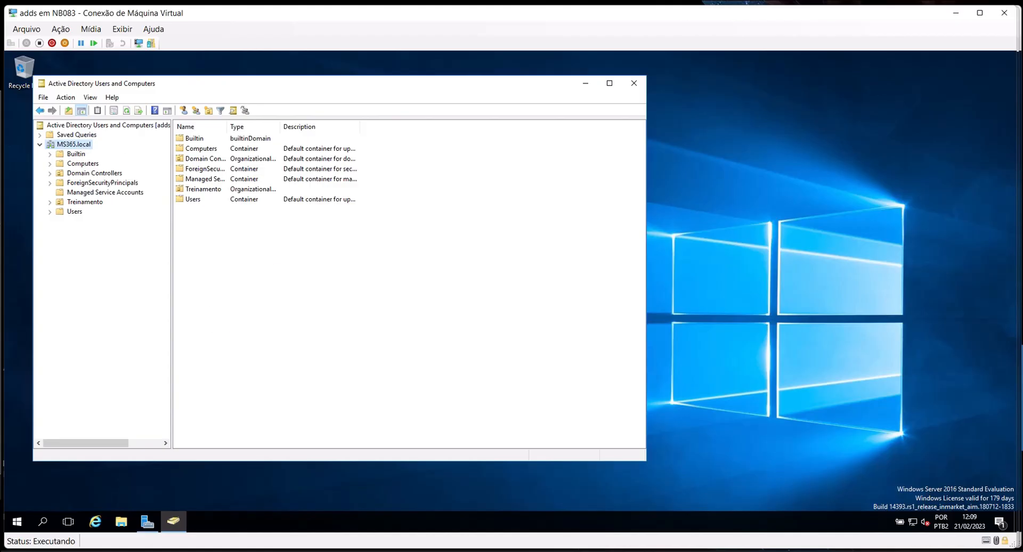
Expand Treinamento > TI and list the users in the Consultores OU
key("alt+Tab")
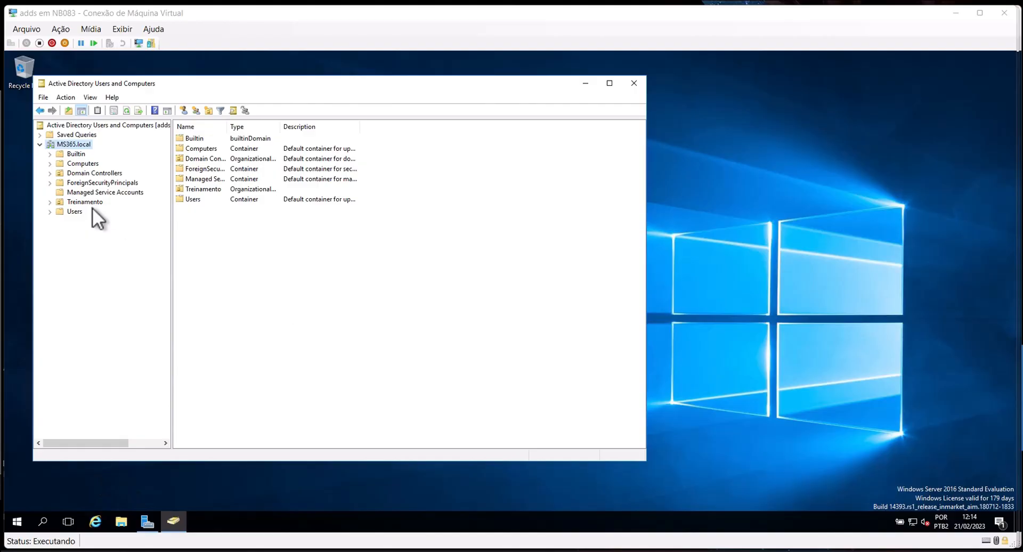
left_click(80, 202)
left_click(49, 202)
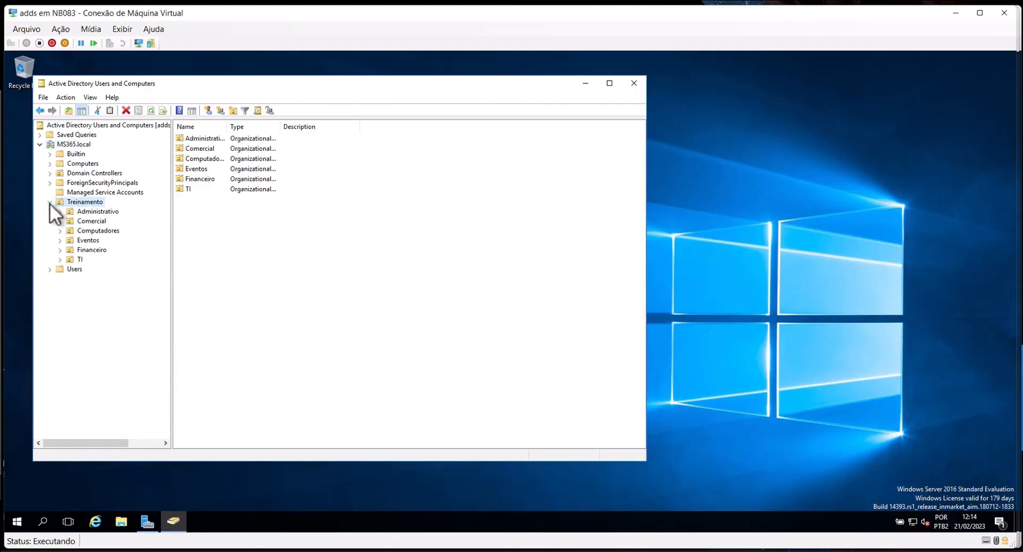
left_click(78, 258)
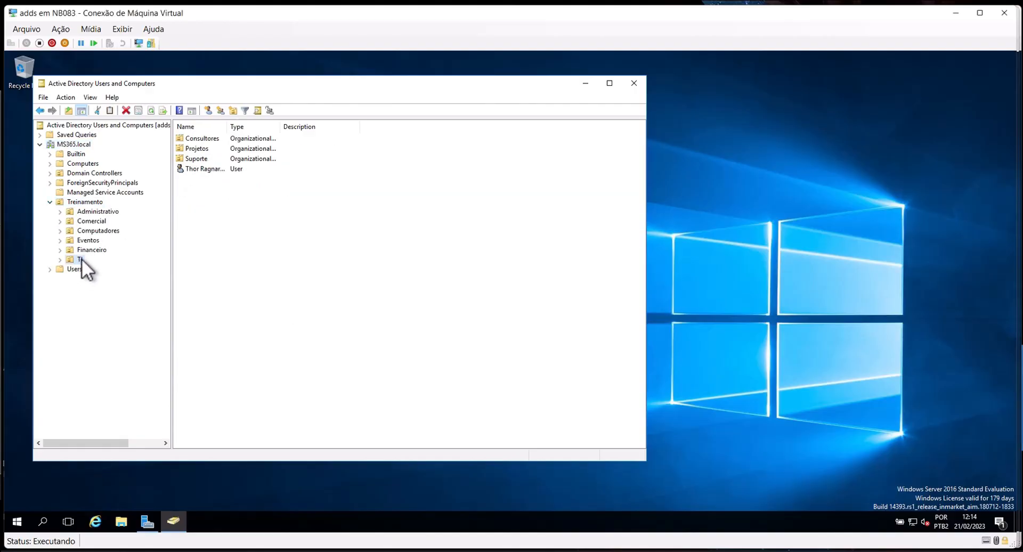
left_click(60, 260)
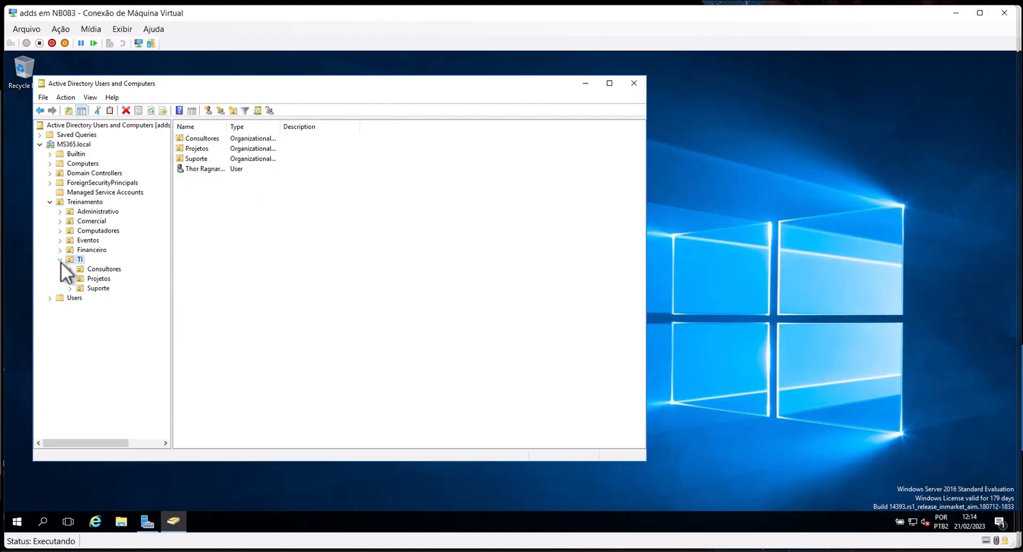
left_click(114, 269)
Widen the Name column and open the second consultant user's Properties
left_click(217, 152)
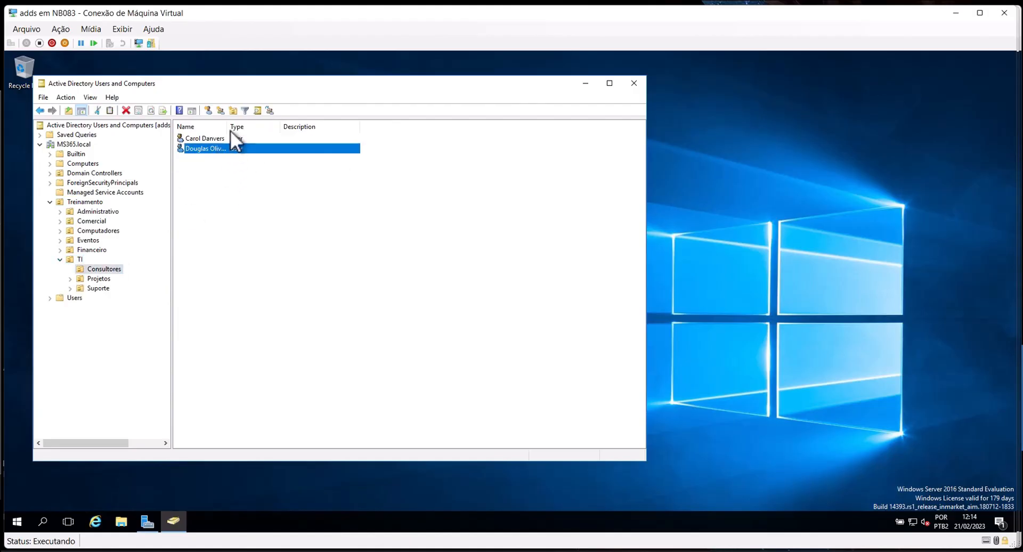
left_click_drag(228, 127, 329, 130)
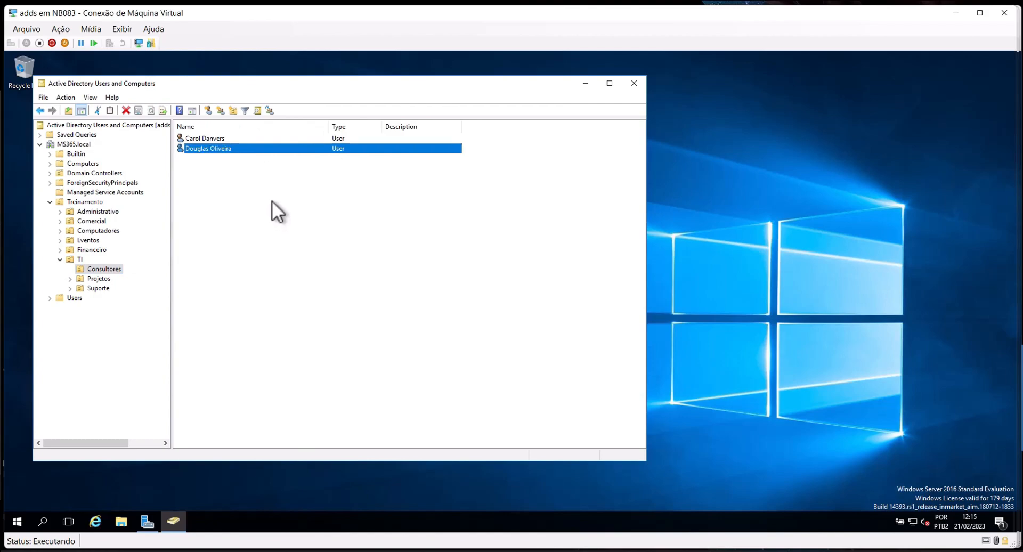
right_click(222, 148)
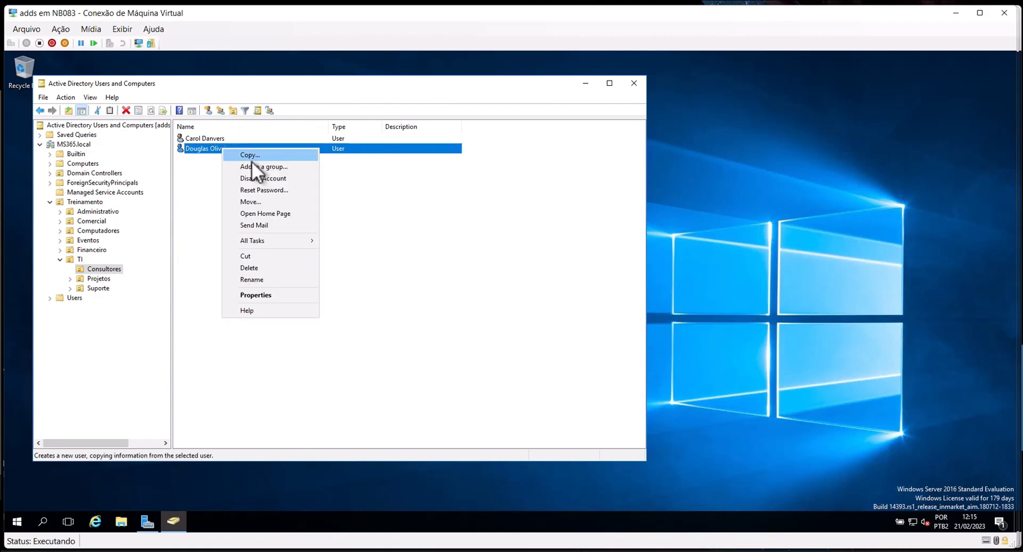
left_click(283, 296)
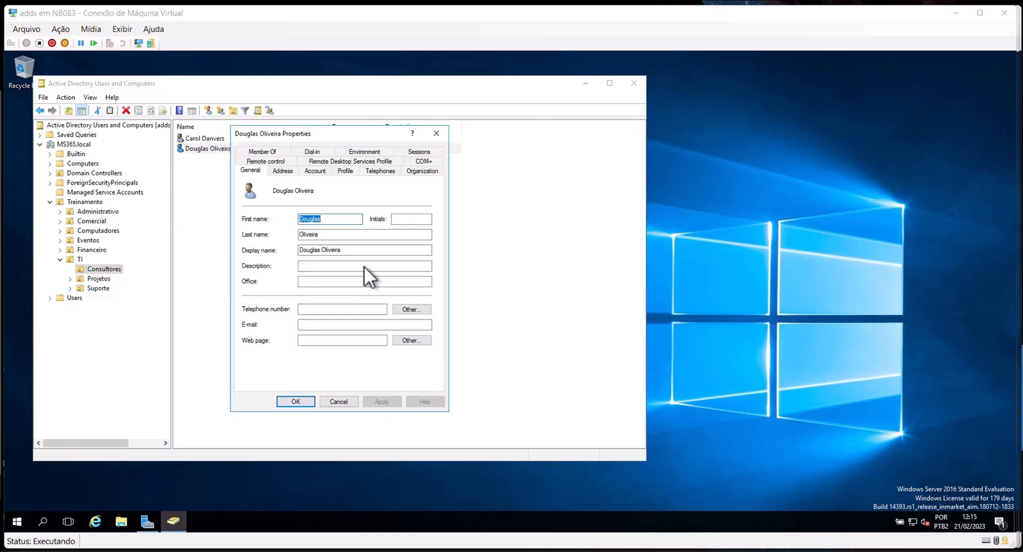
Inspect the user logon name and UPN suffix choices on the Account tab, then cancel
left_click(318, 171)
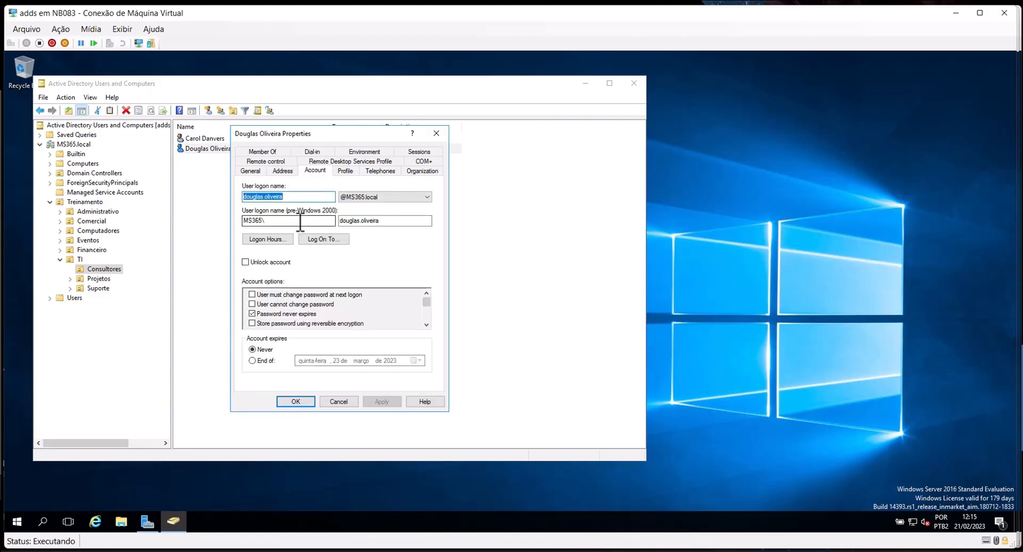
left_click(299, 196)
left_click_drag(300, 196, 241, 196)
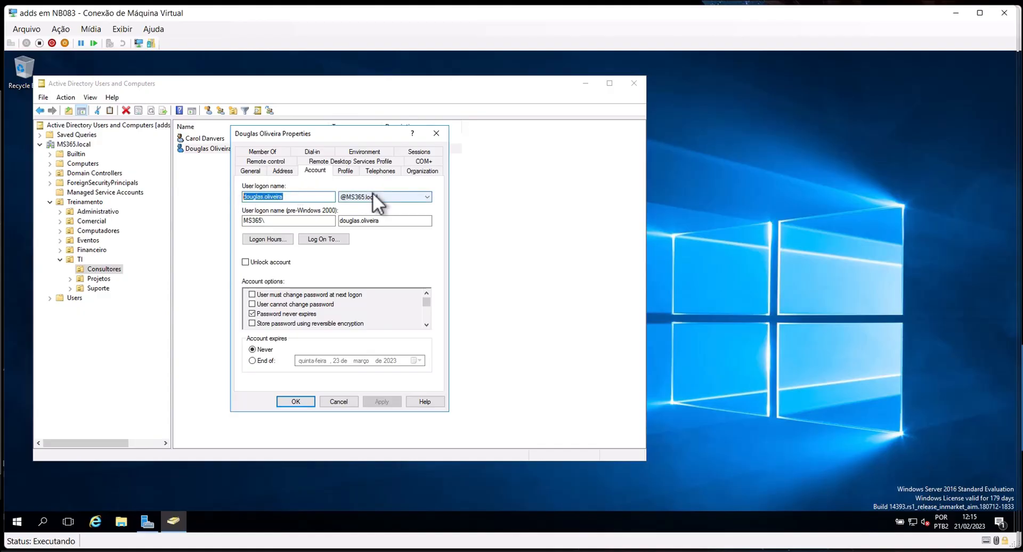
left_click(408, 197)
left_click(408, 197)
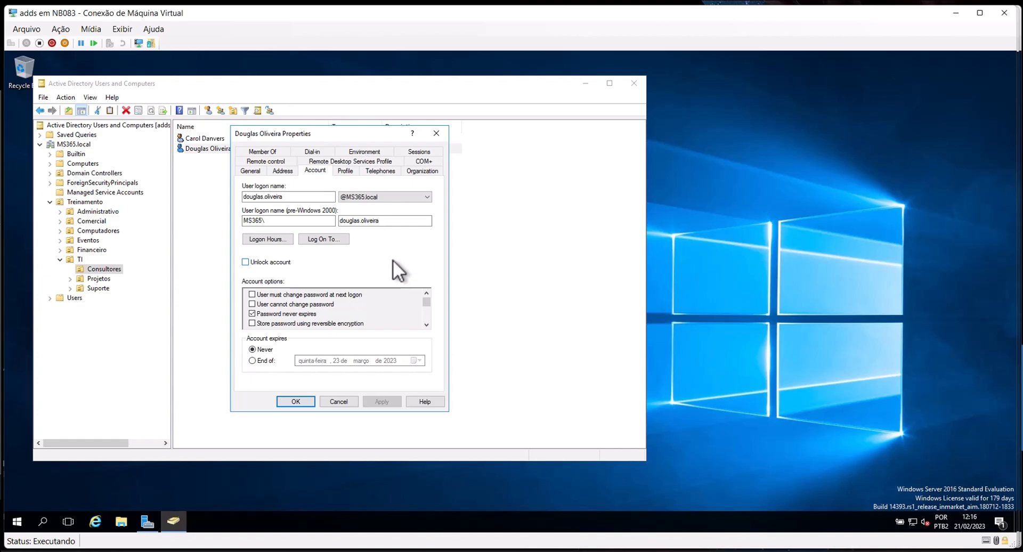
left_click(366, 197)
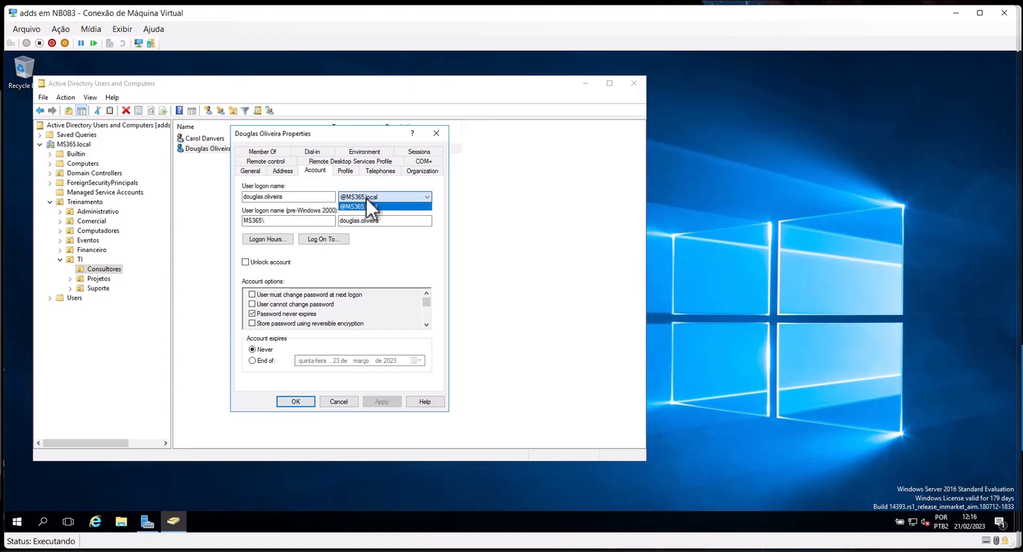
left_click(368, 197)
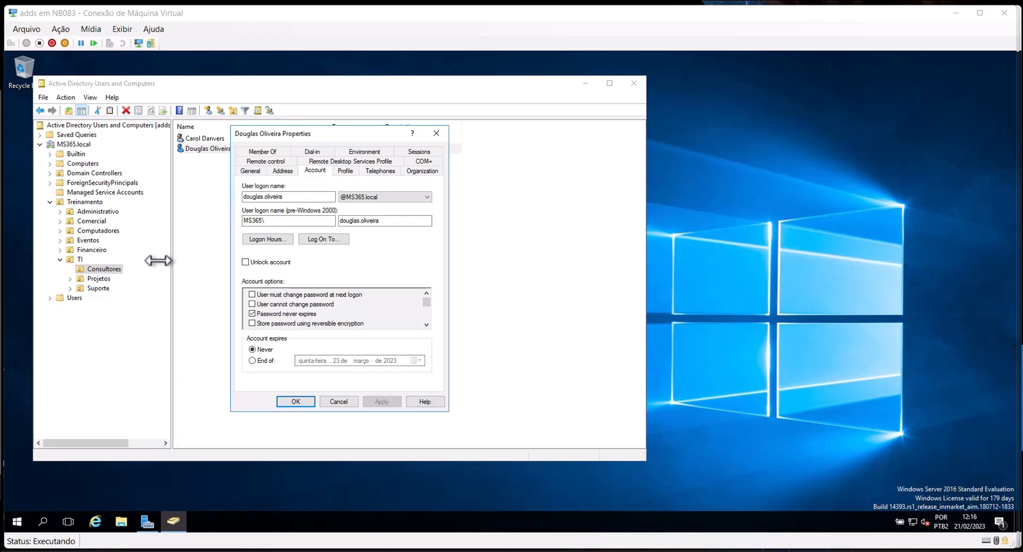
left_click(344, 402)
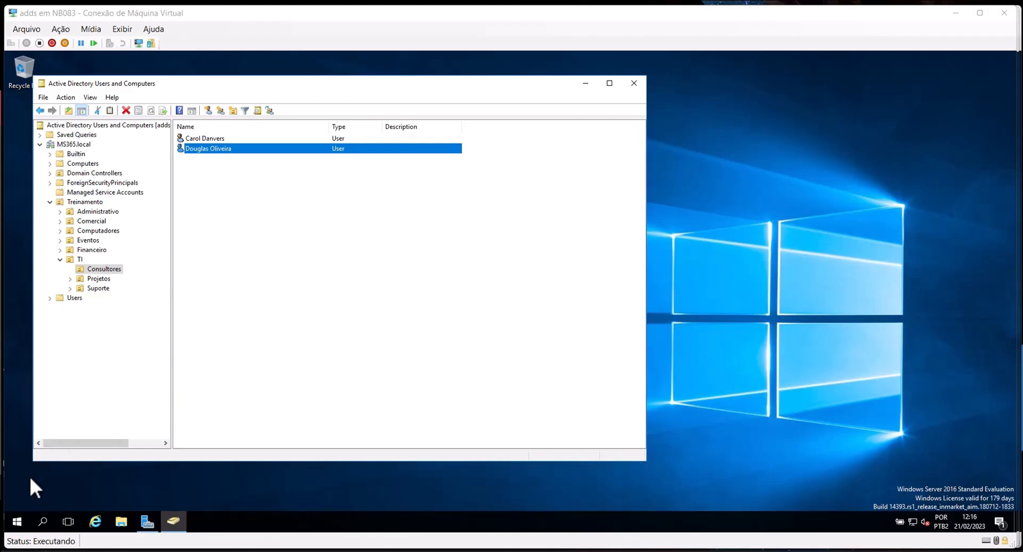
Search 'tool' from Start, open Administrative Tools and launch Active Directory Domains and Trusts
left_click(22, 521)
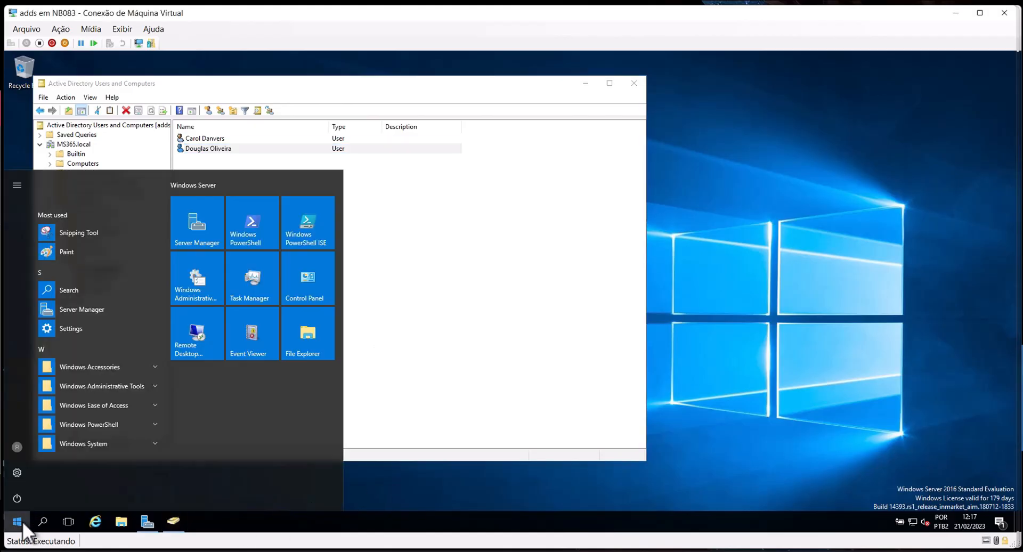
type("tols")
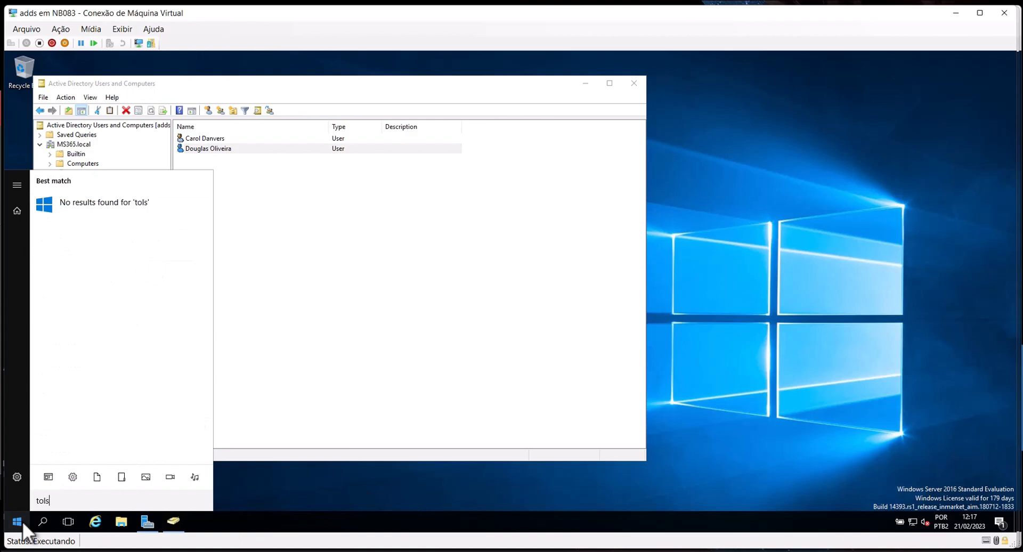
key("BackSpace")
key("BackSpace")
type("ol")
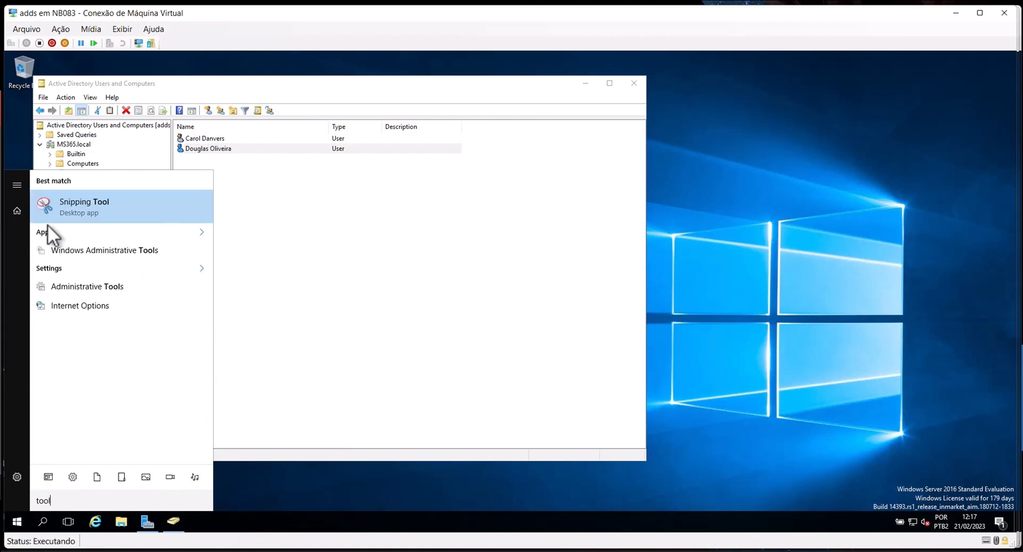
left_click(106, 286)
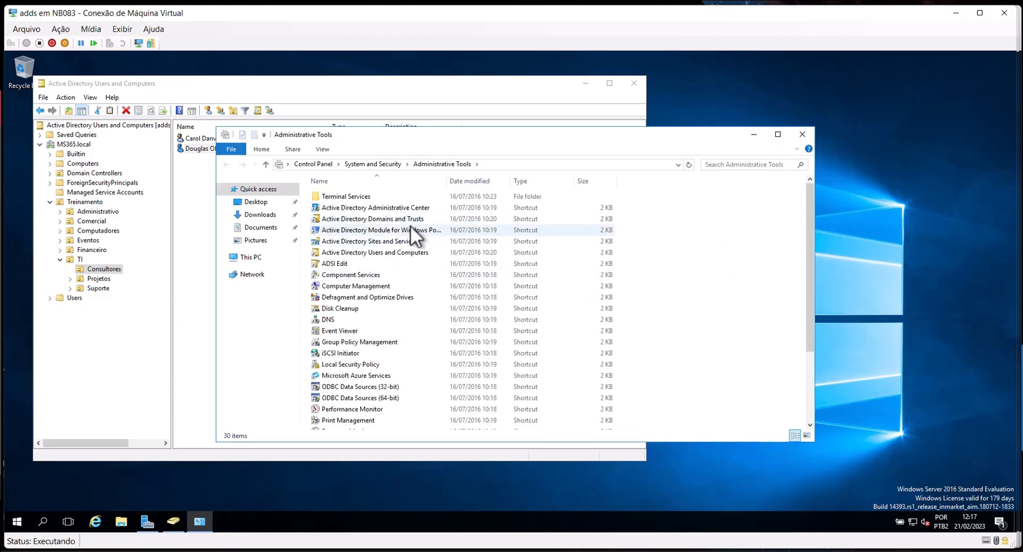
left_click(407, 217)
double_click(424, 220)
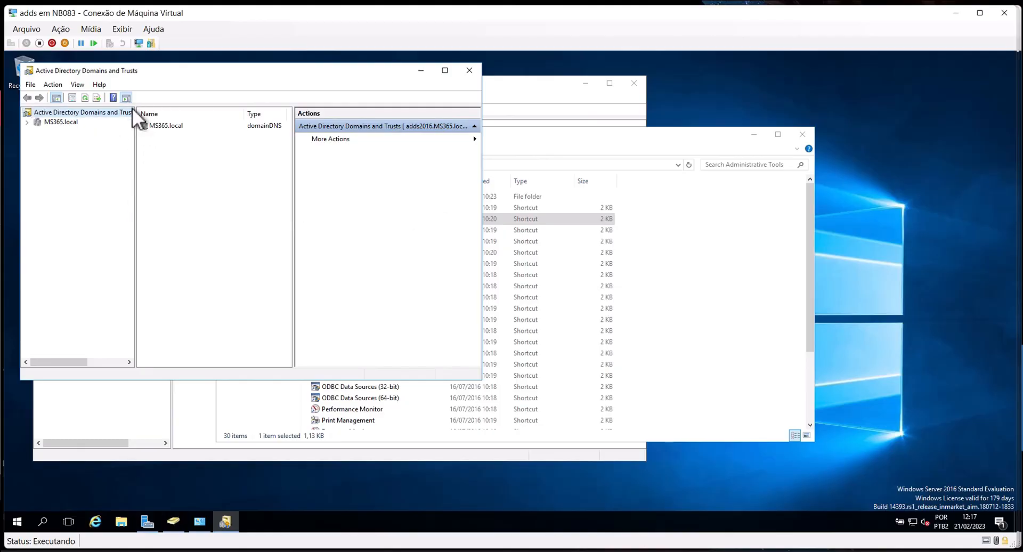
Add dgloliveira.com.br to the forest's alternative UPN suffixes and confirm with OK
right_click(104, 111)
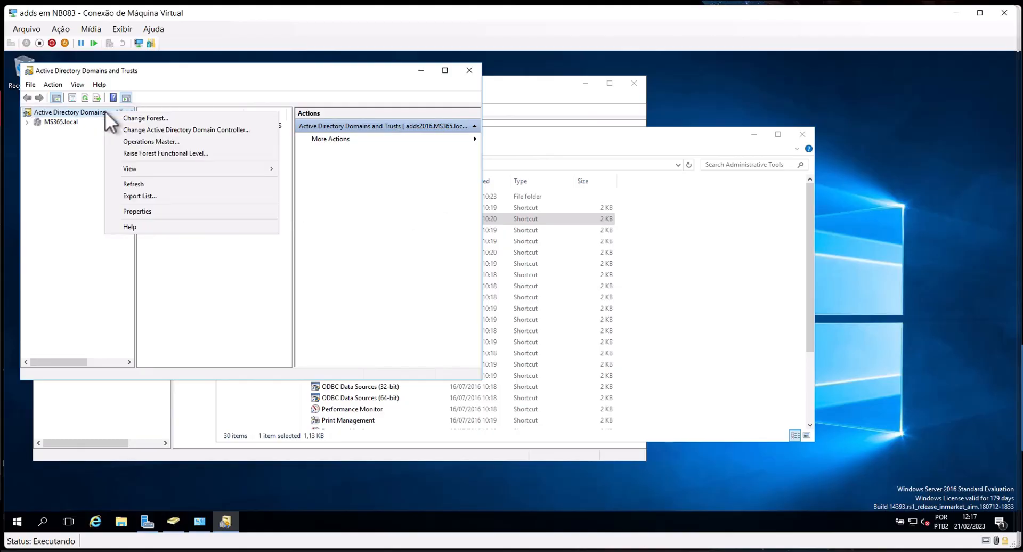
left_click(185, 209)
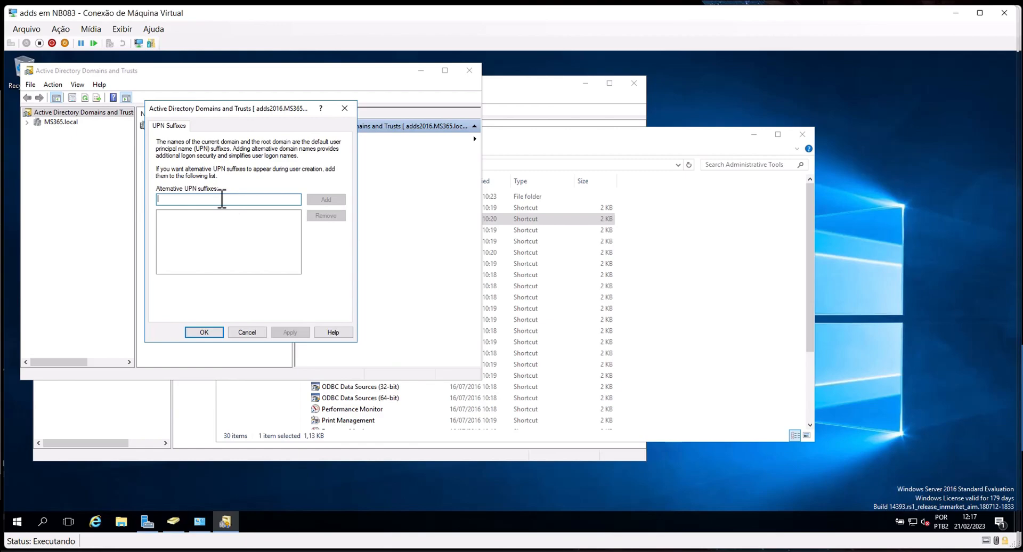
type("dgl")
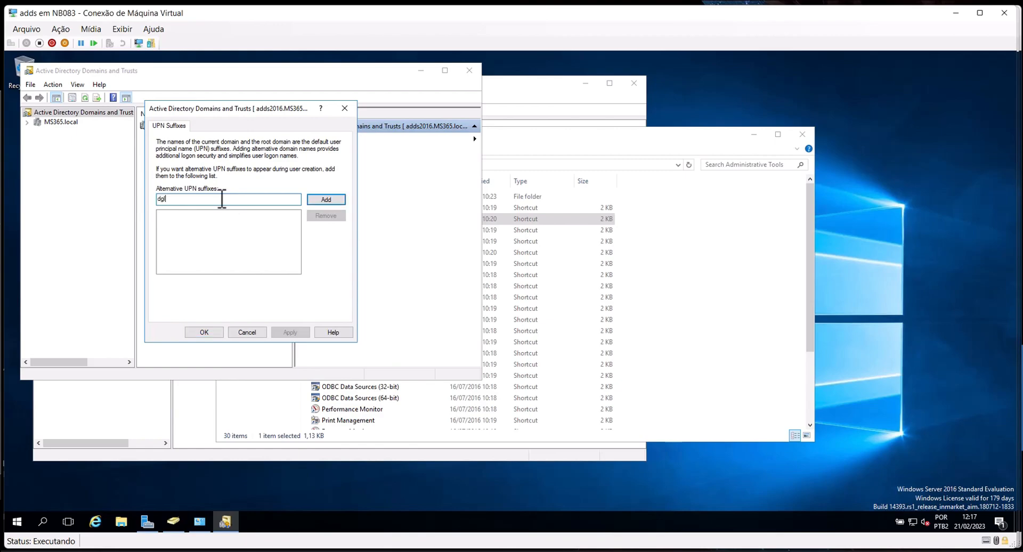
type("oliveira.com.br")
left_click(321, 199)
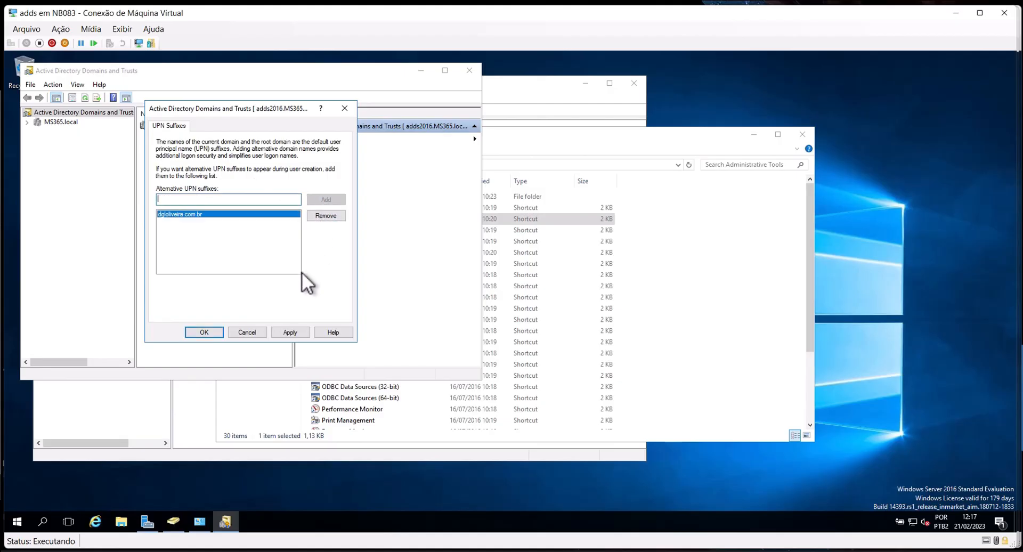
left_click(214, 333)
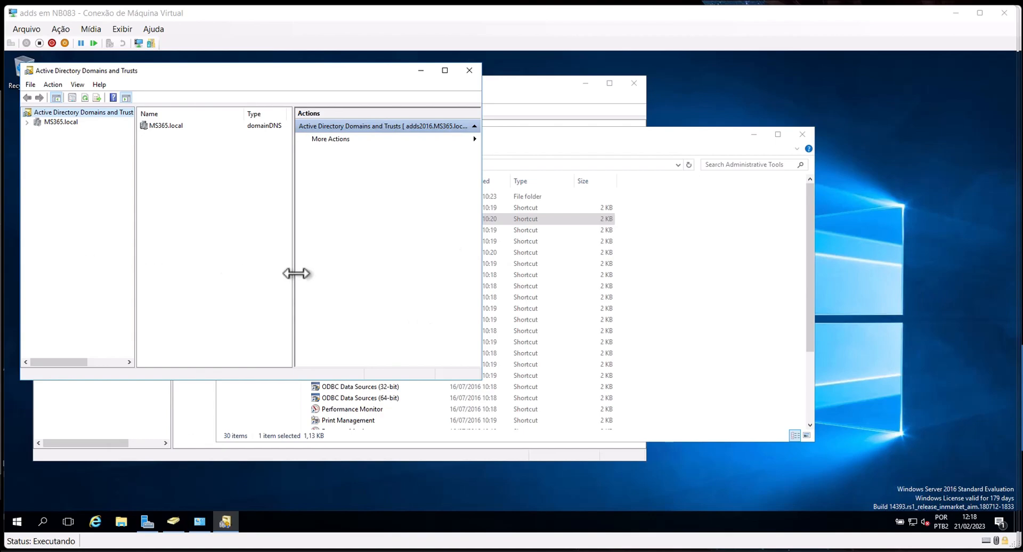
left_click(750, 142)
left_click(750, 142)
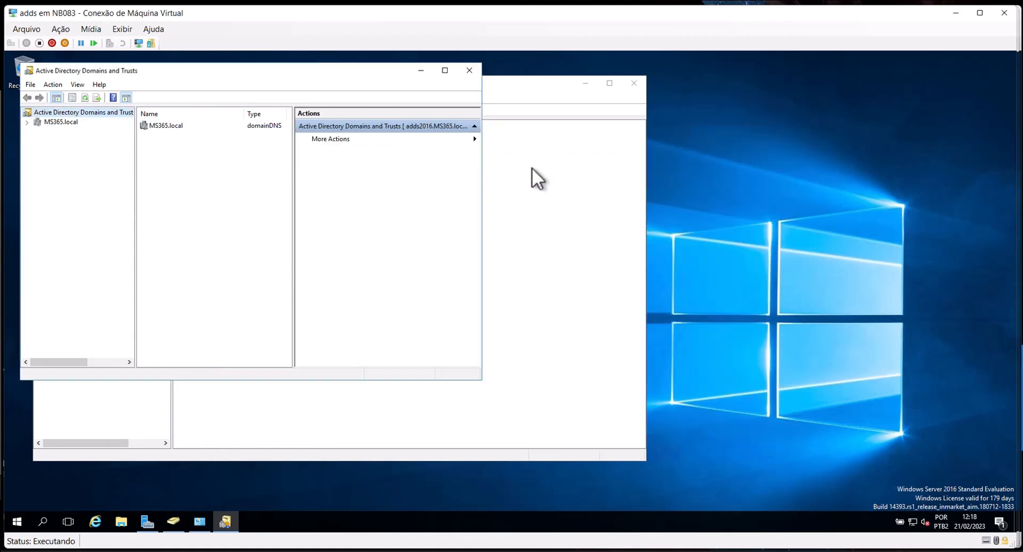
left_click(572, 225)
left_click(197, 149)
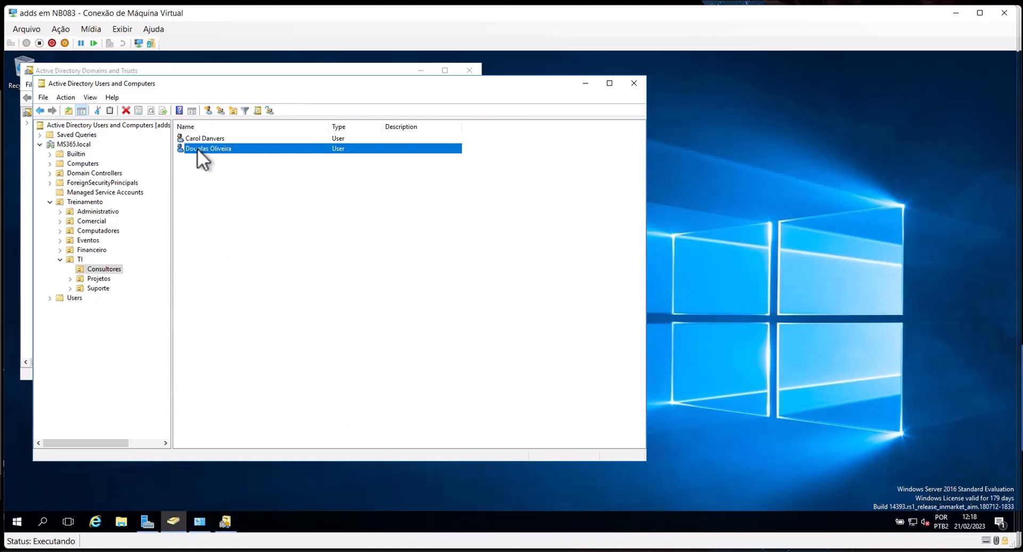
right_click(197, 148)
left_click(231, 295)
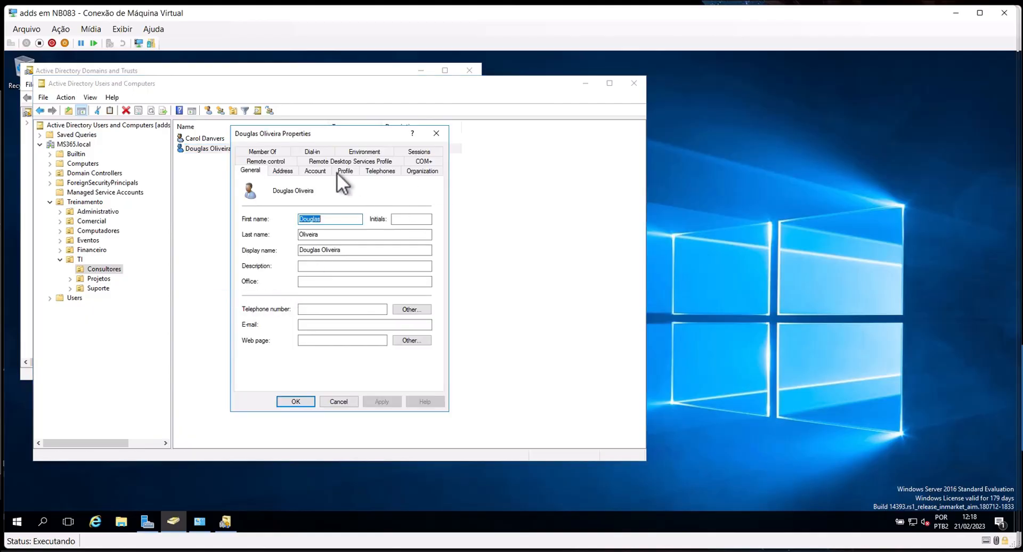
left_click(310, 170)
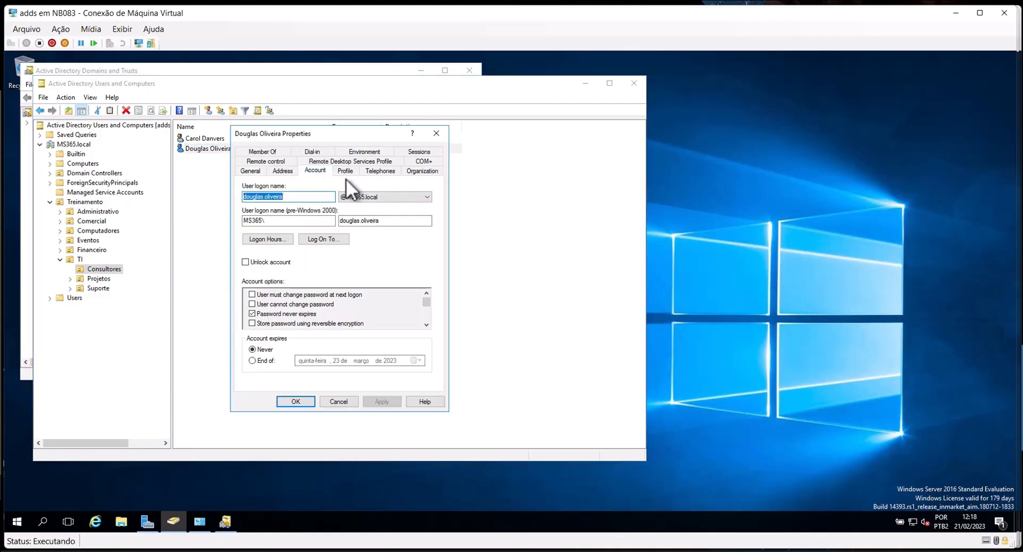
left_click(390, 196)
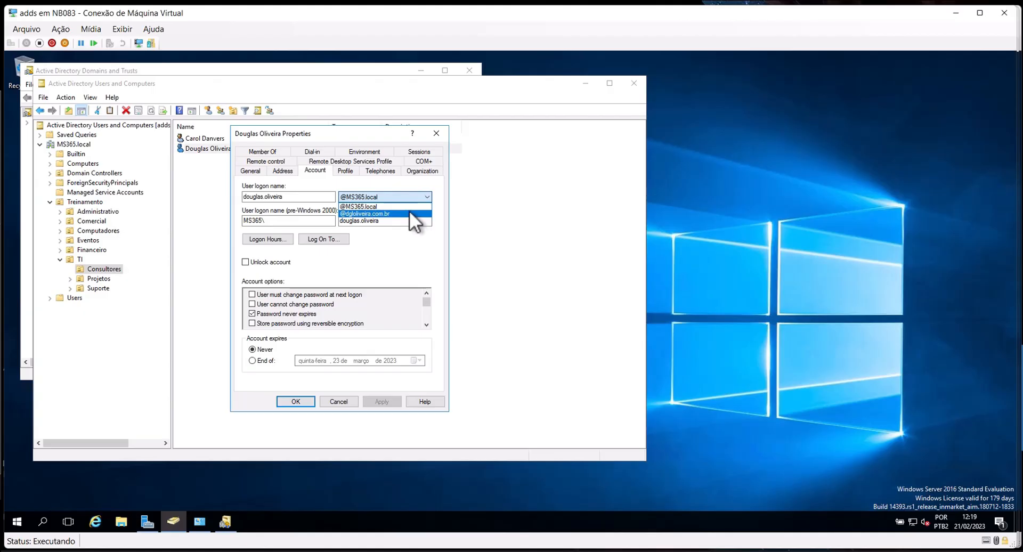
key("Up")
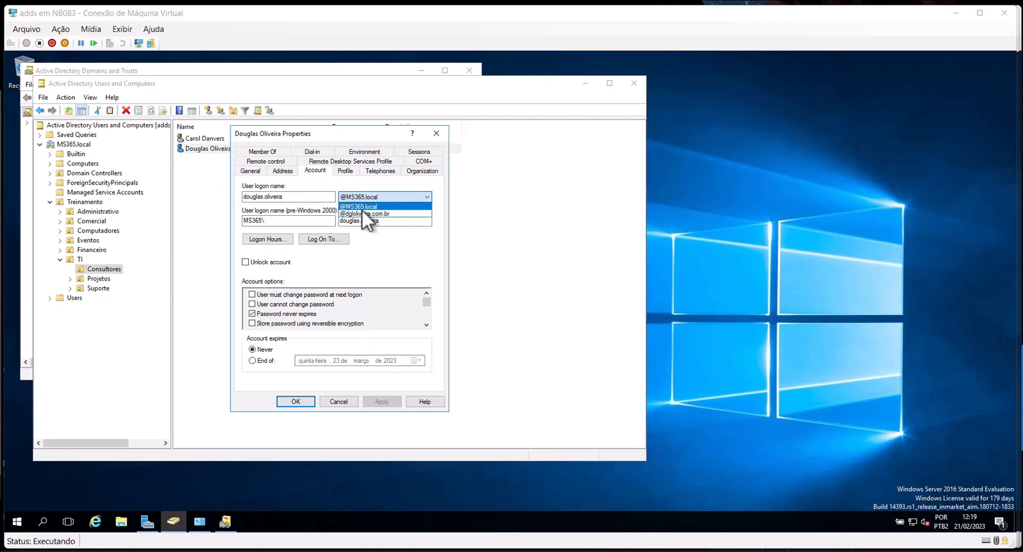
left_click(394, 214)
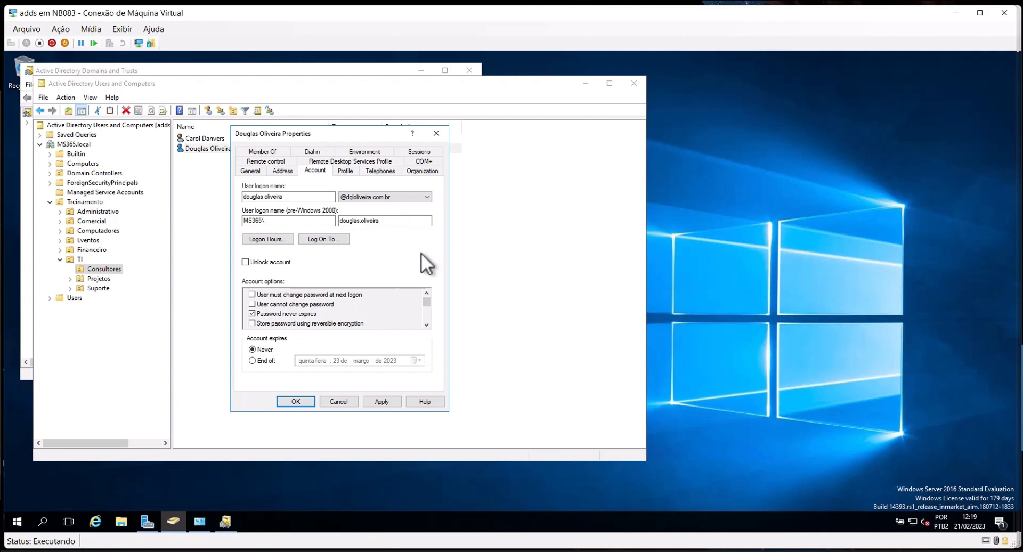
left_click(382, 401)
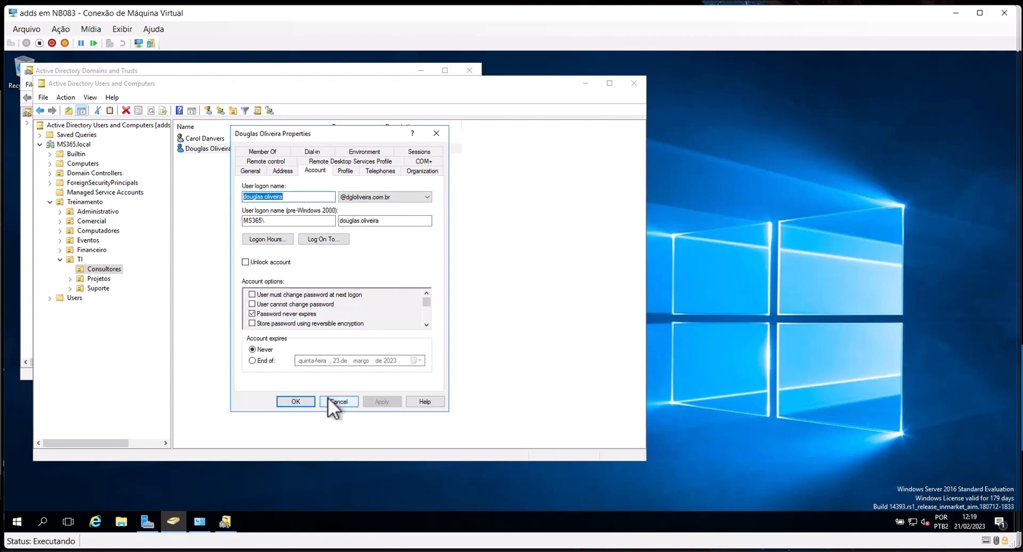
left_click(301, 402)
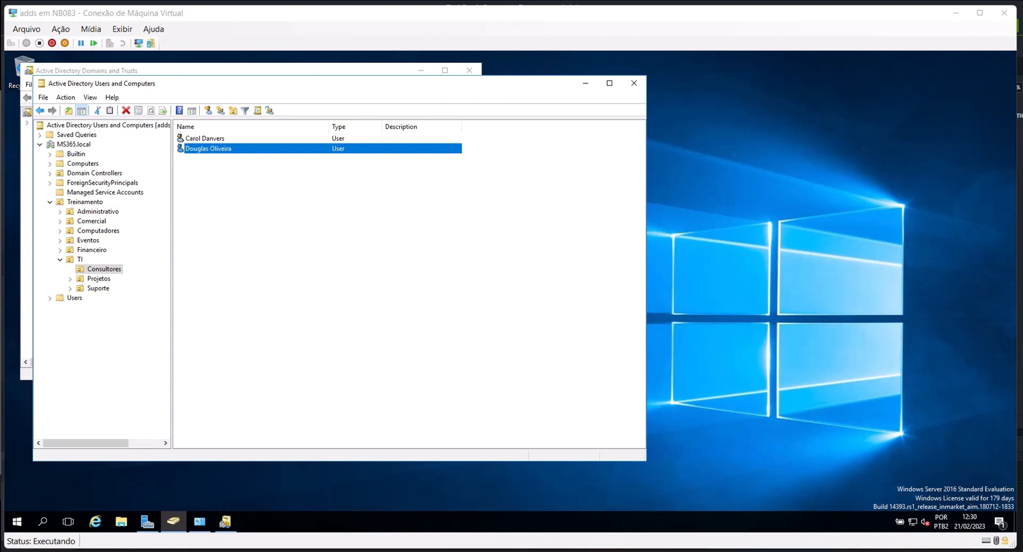
Enter the user's e-mail address on dglolivera.com.br, then check the Account tab logon name
double_click(229, 148)
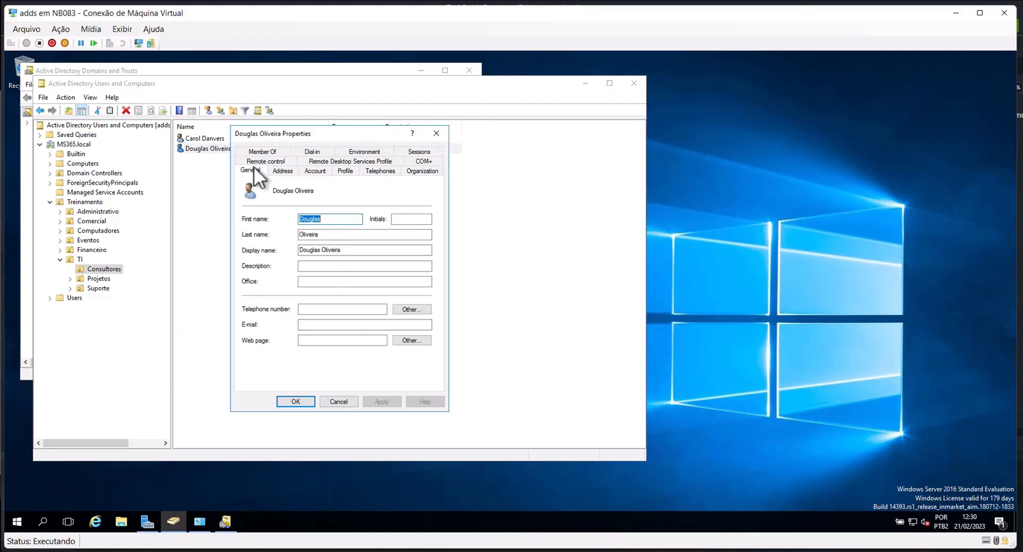
left_click(318, 325)
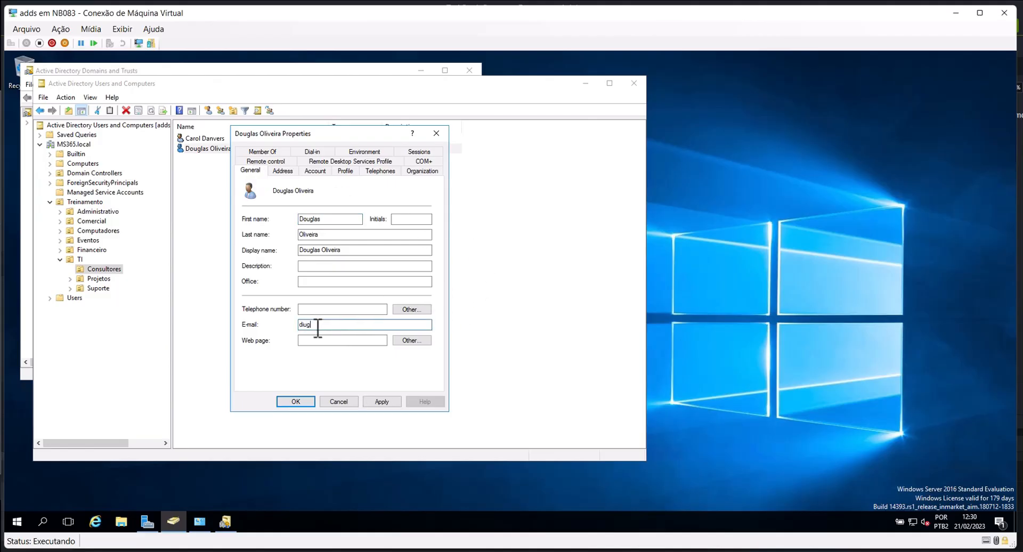
left_click(320, 326)
key("shift+Home")
left_click(315, 170)
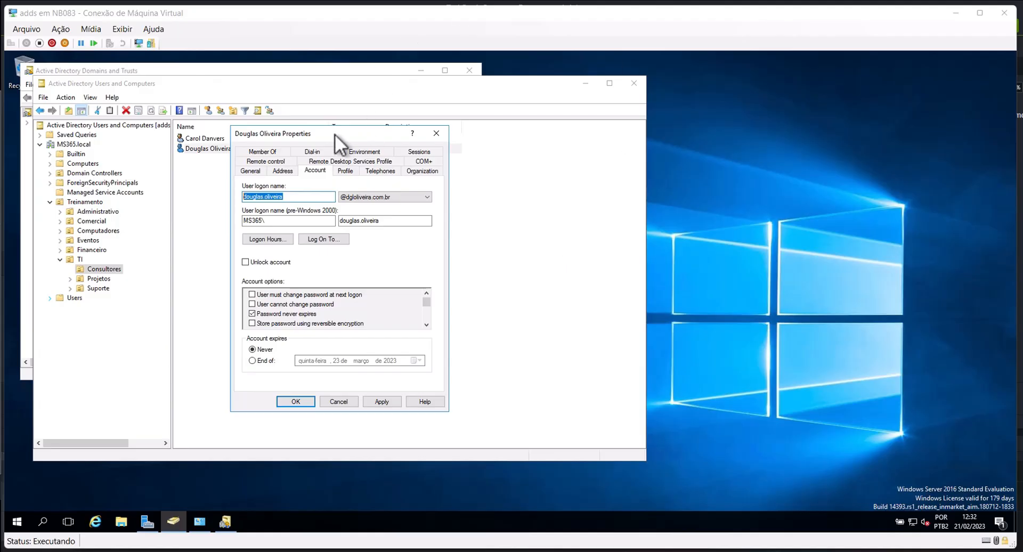
Insert the surname after the first name in the E-mail field and save with OK
left_click(253, 170)
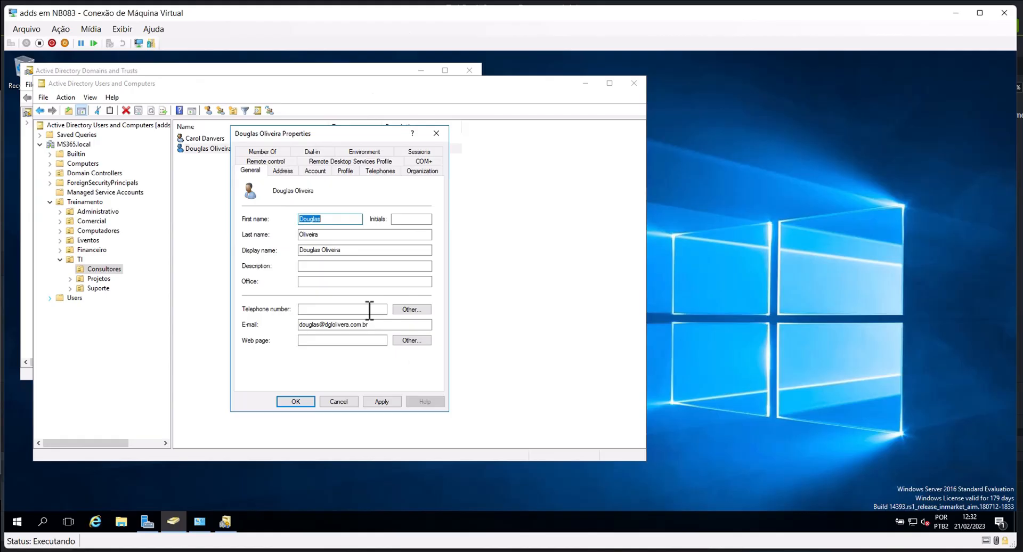
left_click(324, 325)
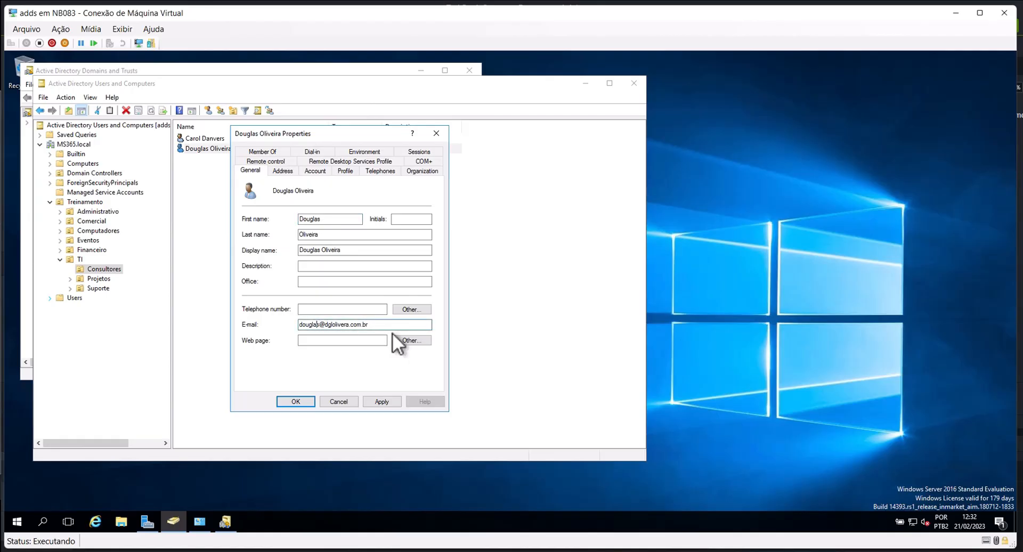
type(".oliveira")
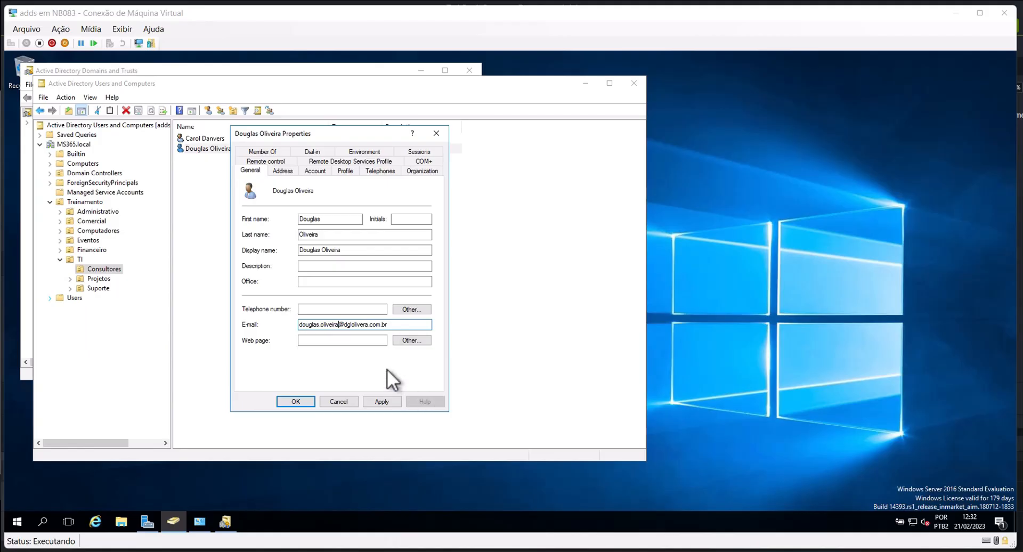
left_click(304, 401)
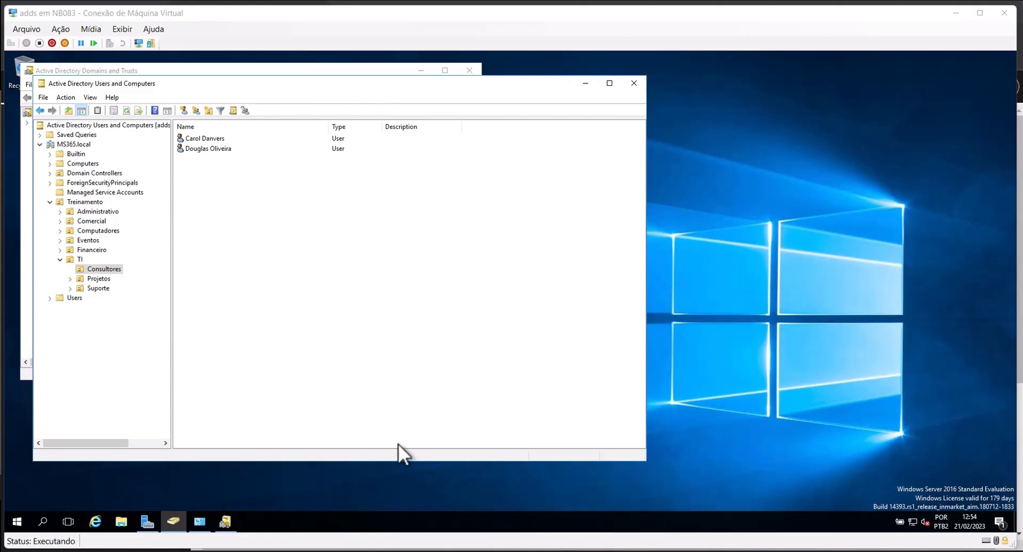
Open File Explorer on Downloads and select the WiseSoftBulkADUsers folder
left_click(119, 522)
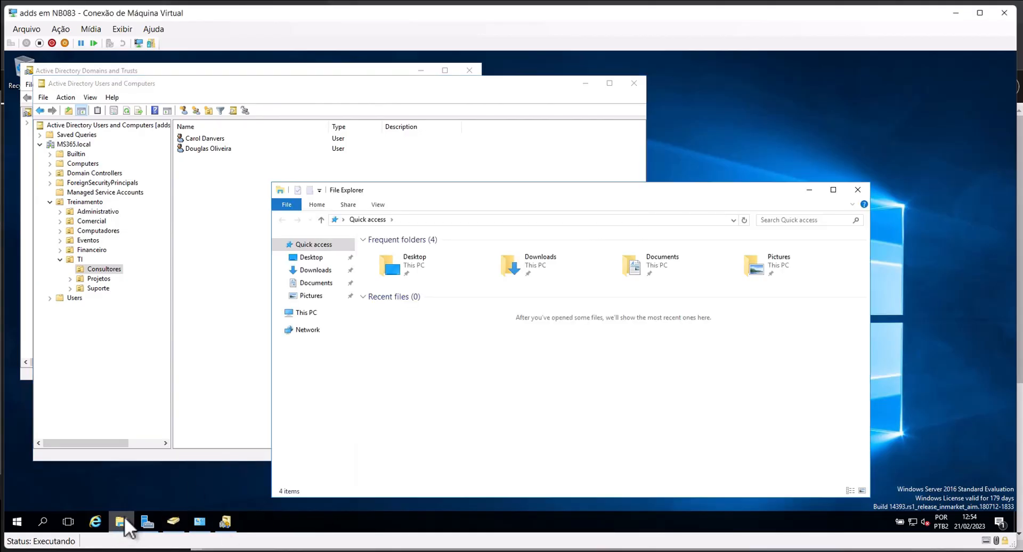
left_click(316, 270)
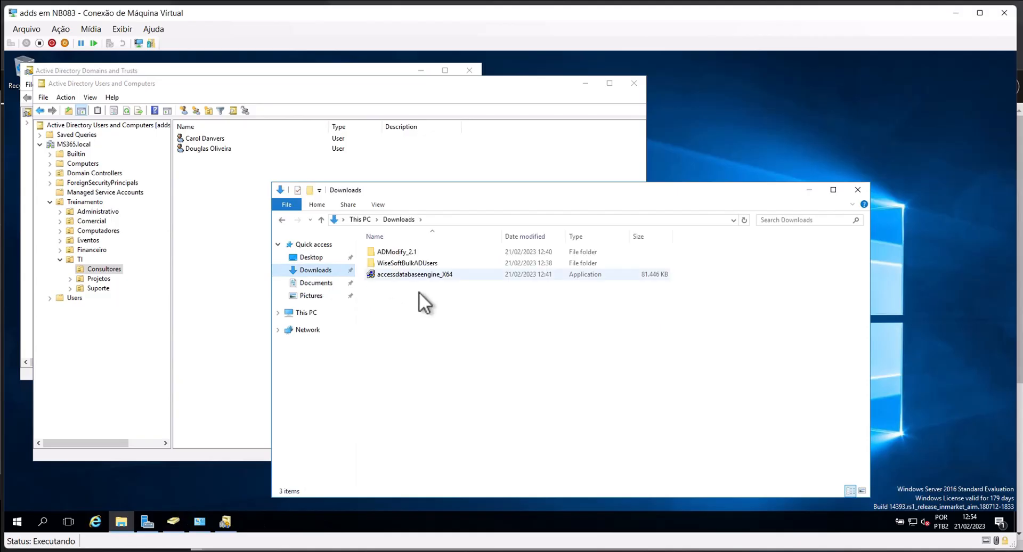
left_click(419, 263)
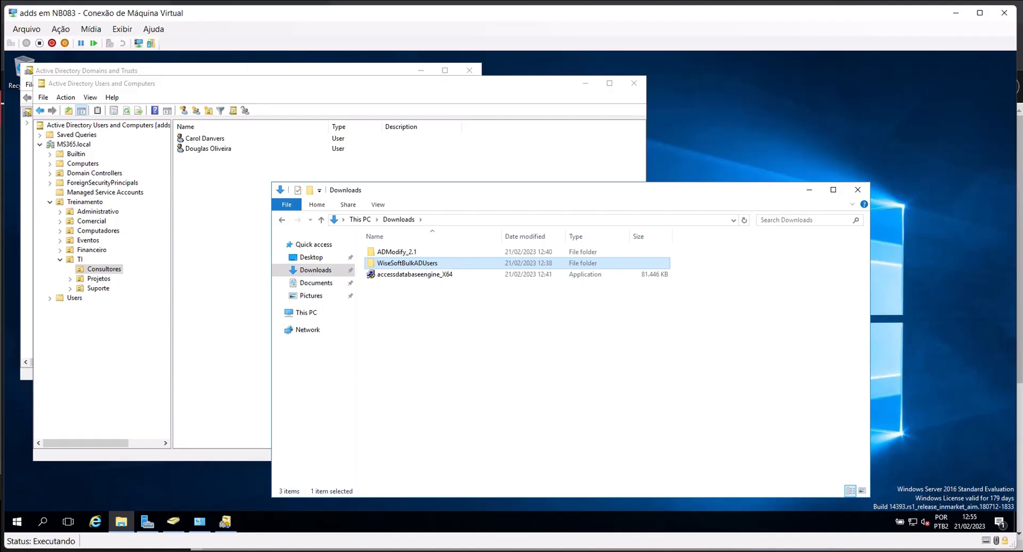
key("alt+Tab")
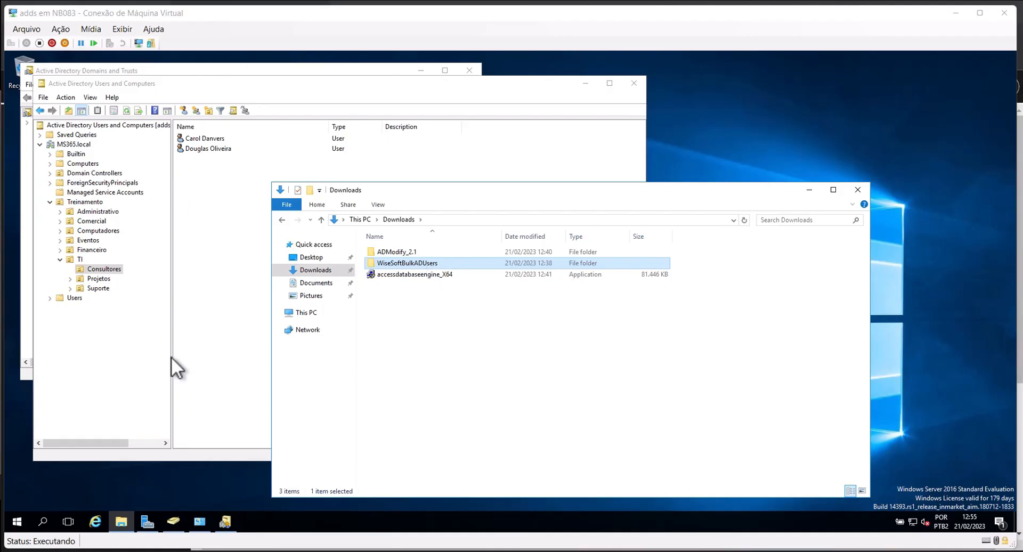
Select the ADModify_2.1 folder in Downloads
left_click(399, 250)
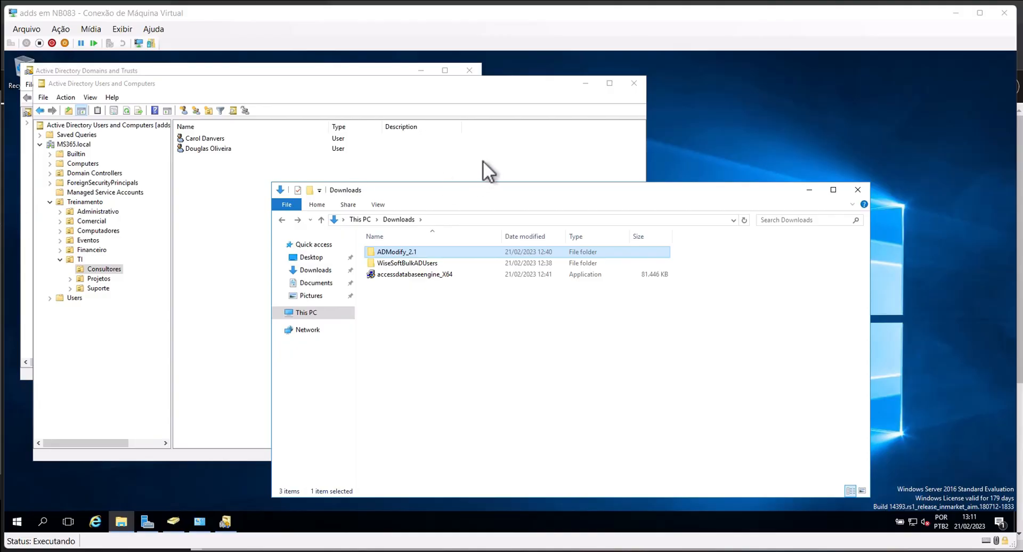
Open the WiseSoftBulkADUsers folder and launch BulkADUsers.exe
left_click(430, 263)
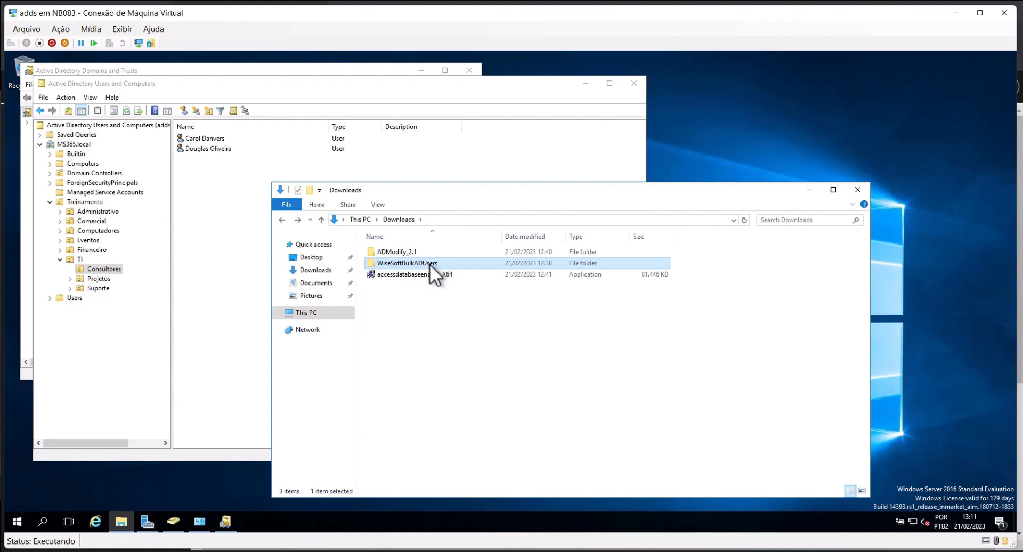
double_click(430, 264)
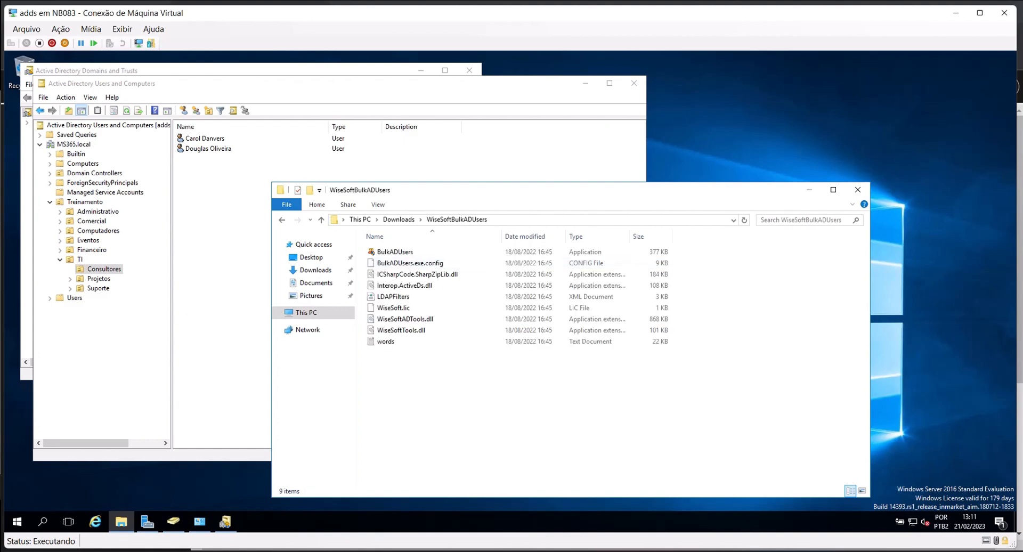
left_click(410, 252)
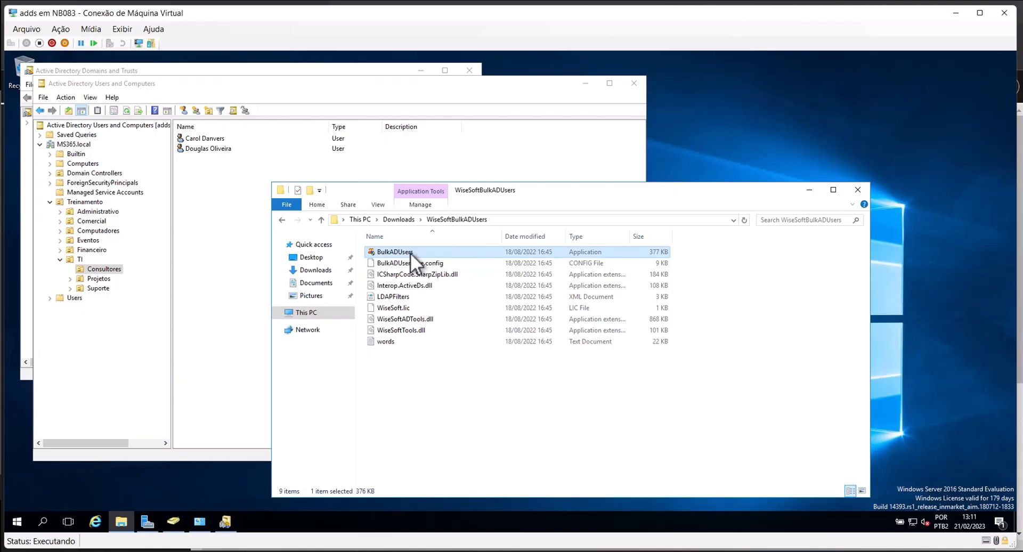
double_click(410, 253)
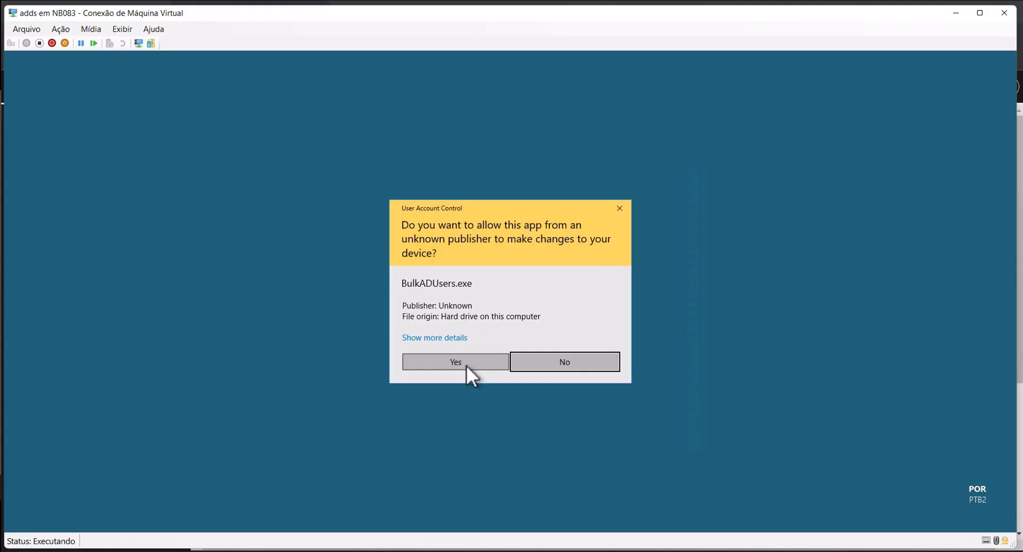
Allow Bulk AD Users through User Account Control and maximize its window
left_click(456, 362)
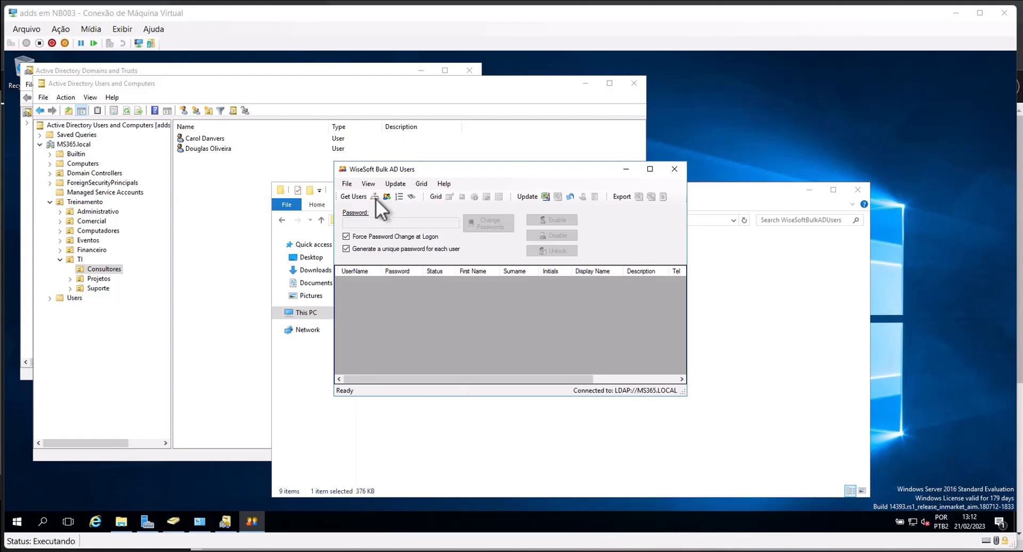
left_click(650, 169)
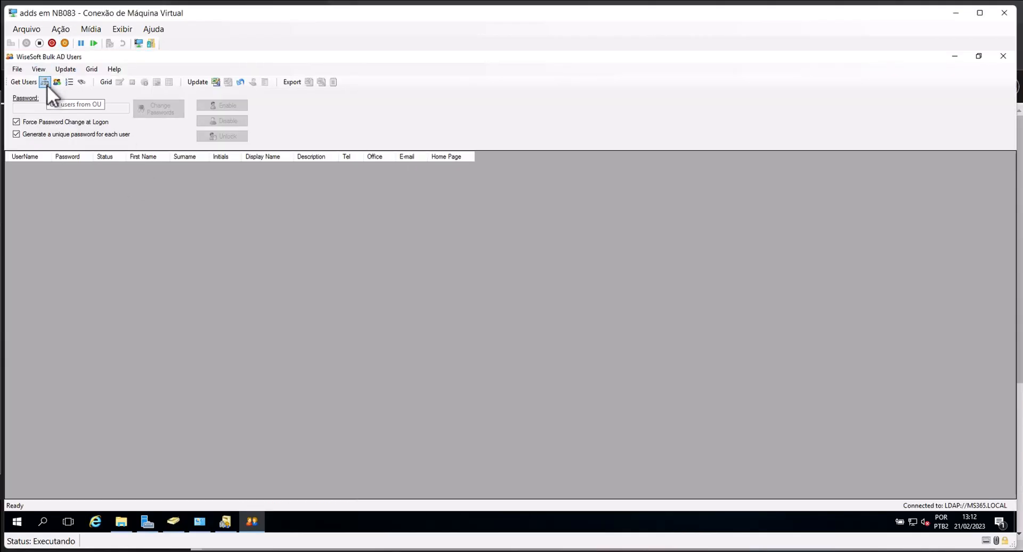
Load users from the root domain OU, including Treinamento's sub-OUs
left_click(45, 82)
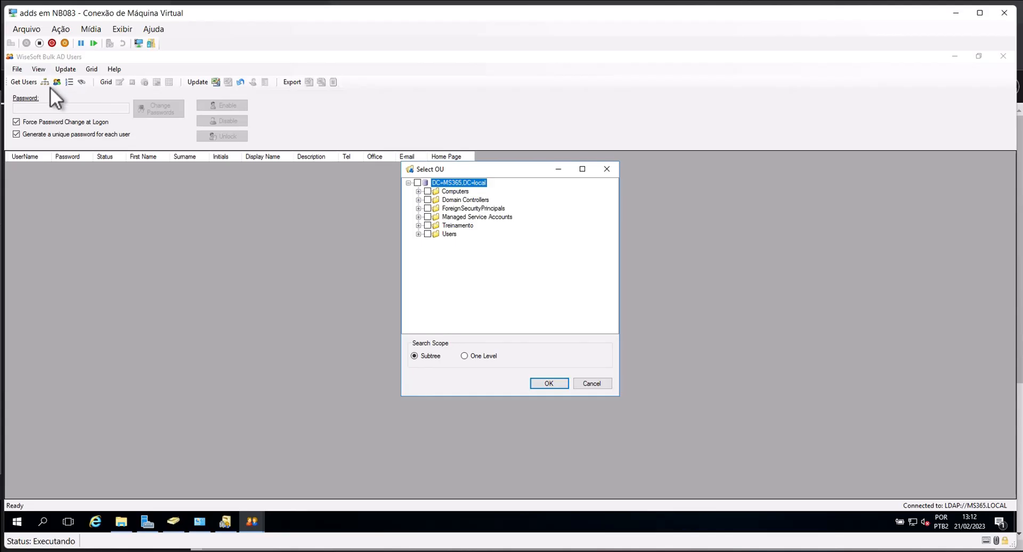
left_click(418, 183)
left_click(419, 225)
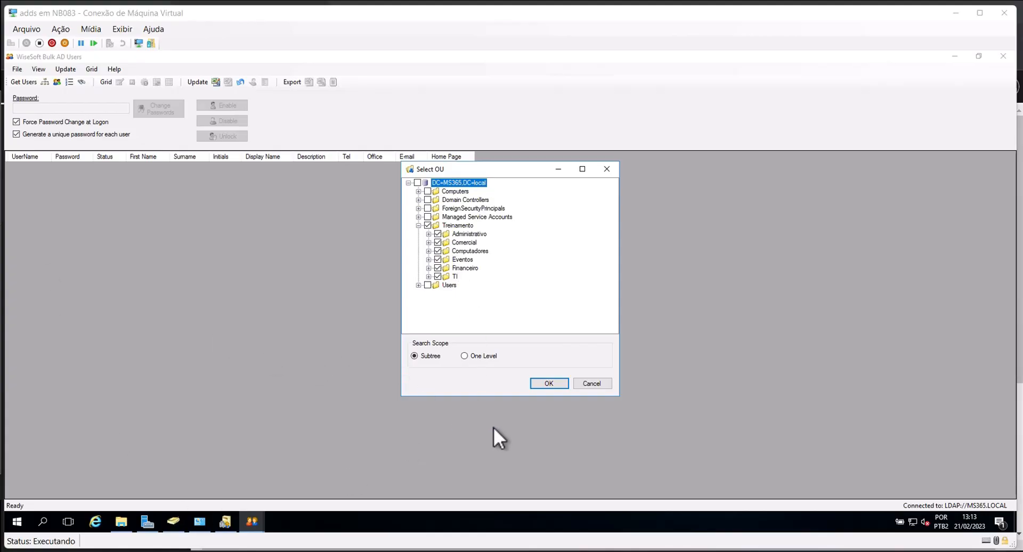
left_click(549, 383)
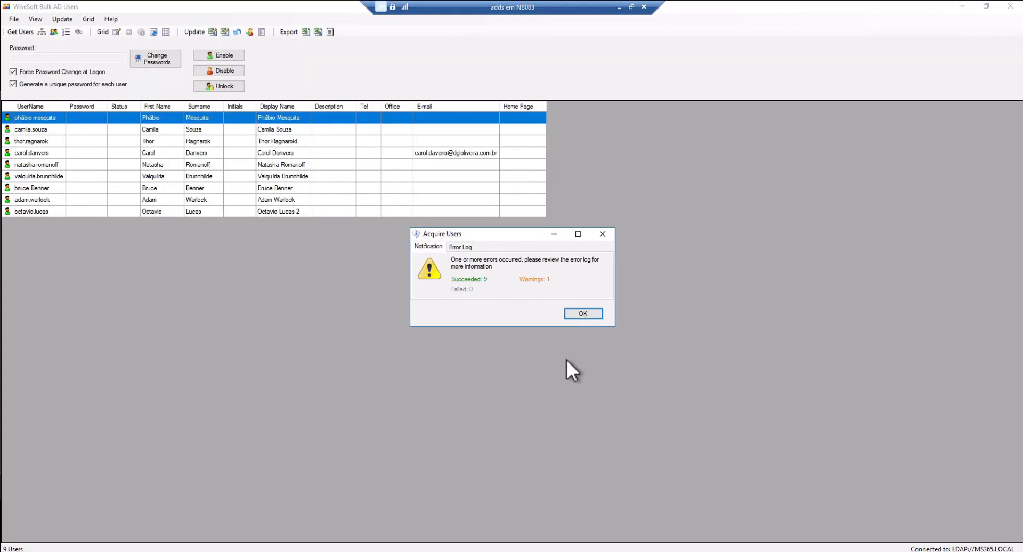
Close the Acquire Users notification for the nine loaded users
left_click(583, 314)
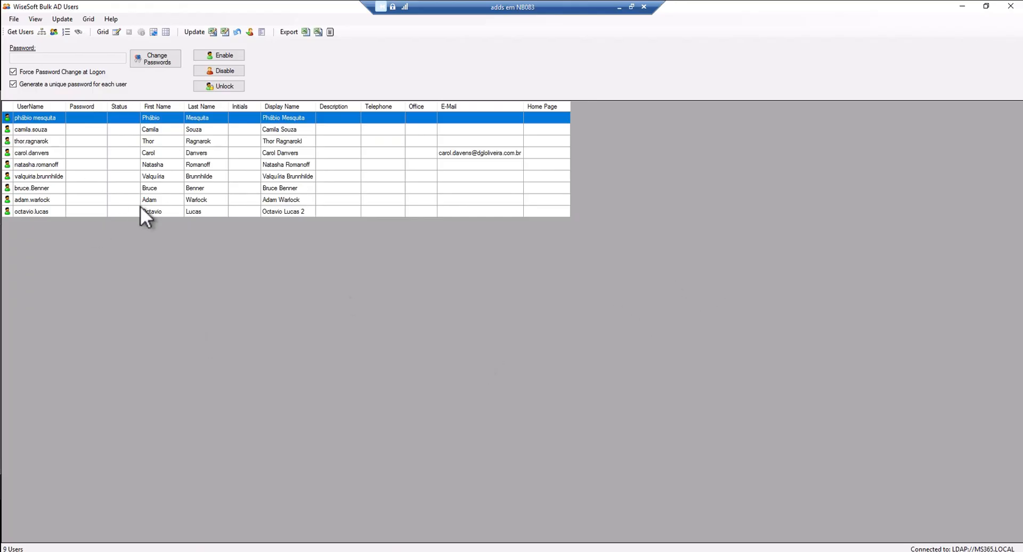
Tick UPN on the Account tab of Properties To Load, then enable Allow Modifications
left_click(91, 20)
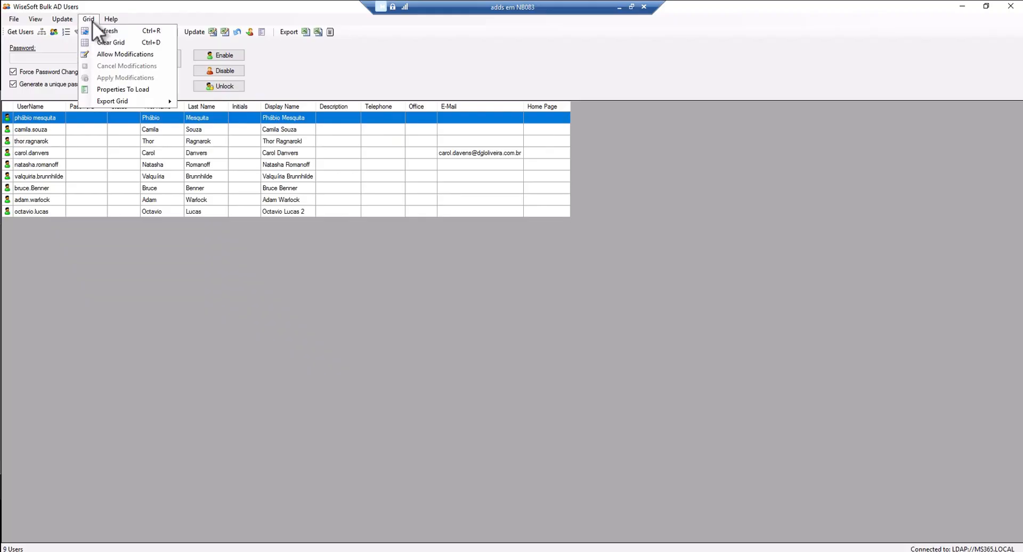
left_click(131, 91)
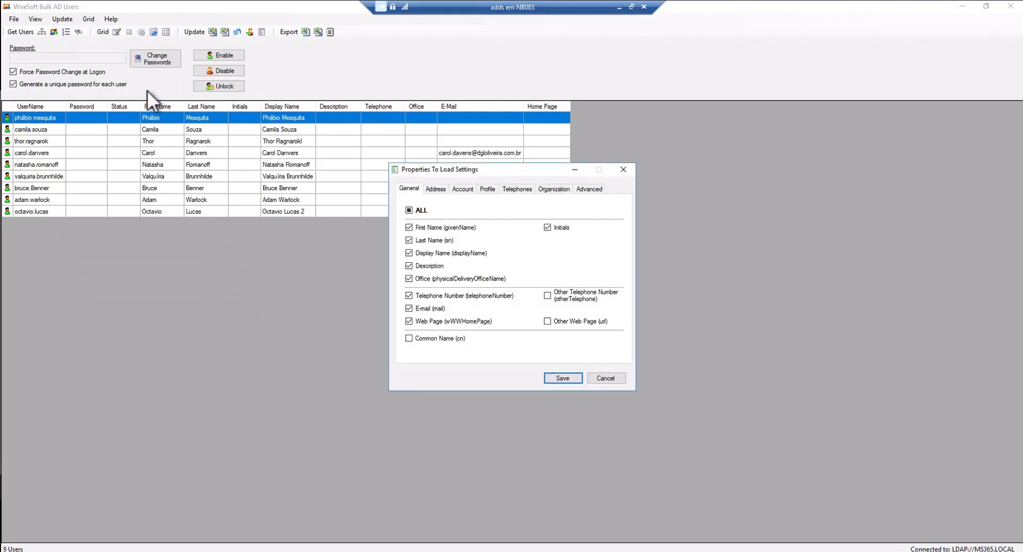
left_click(462, 189)
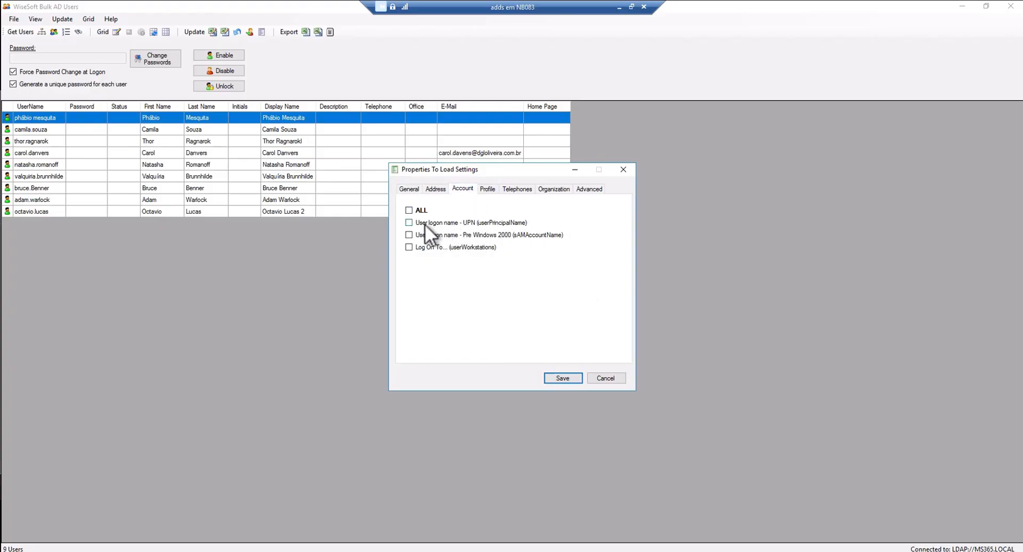
left_click(565, 378)
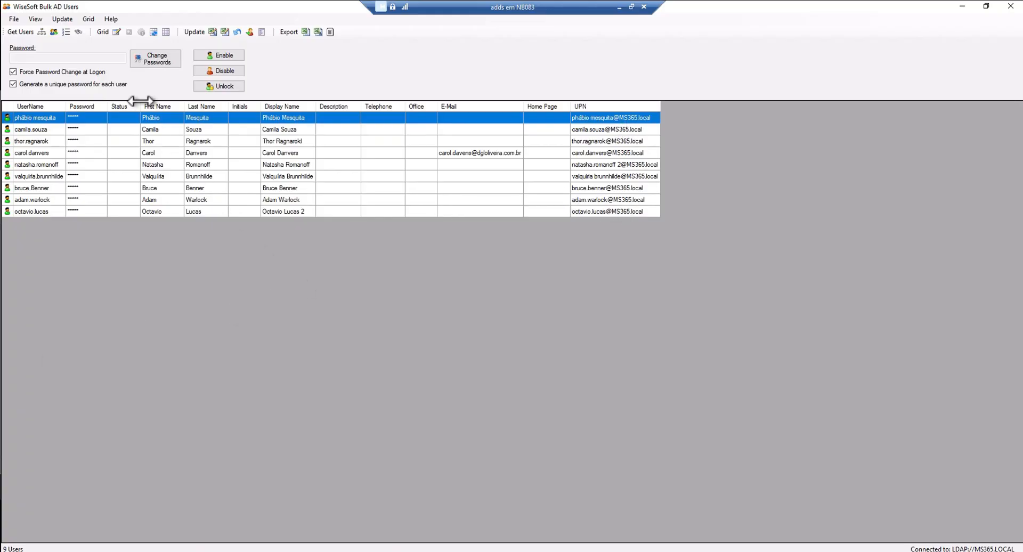
left_click(118, 31)
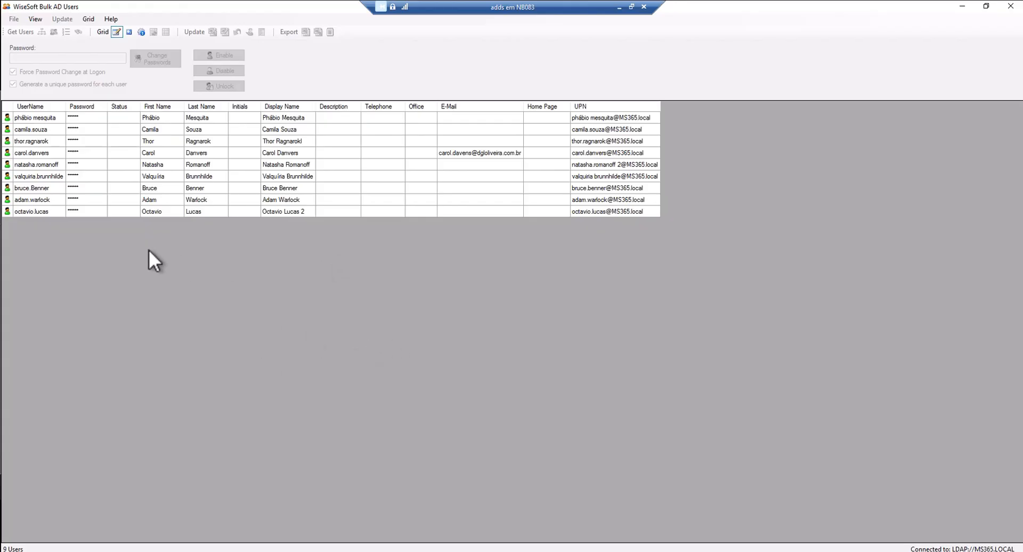
Delete the trailing '2' from the last user's Display Name cell and apply modifications
double_click(288, 212)
left_click(315, 212)
key("BackSpace")
left_click(141, 31)
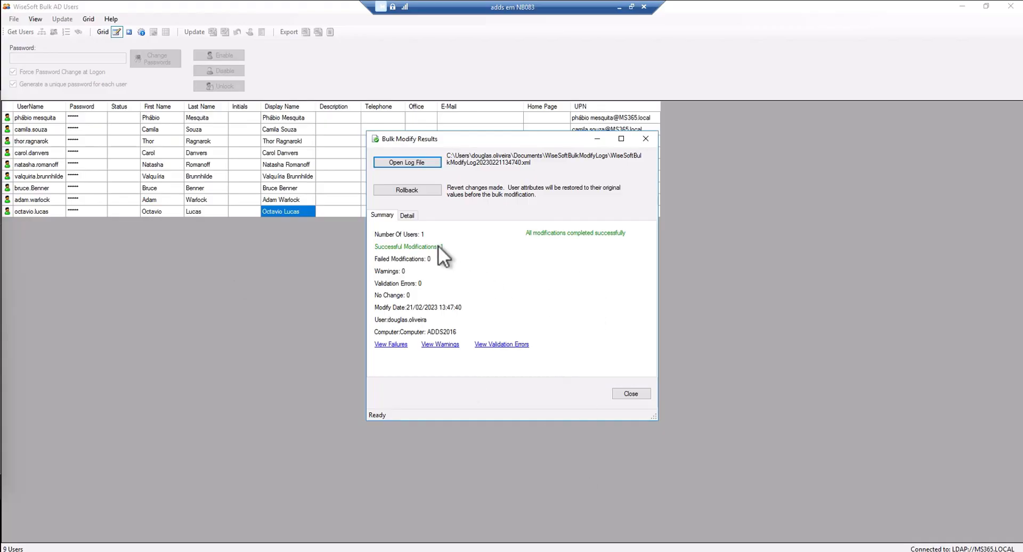
Show Succeeded results on the Detail tab and expand displayName's OldValues and NewValues
left_click(407, 215)
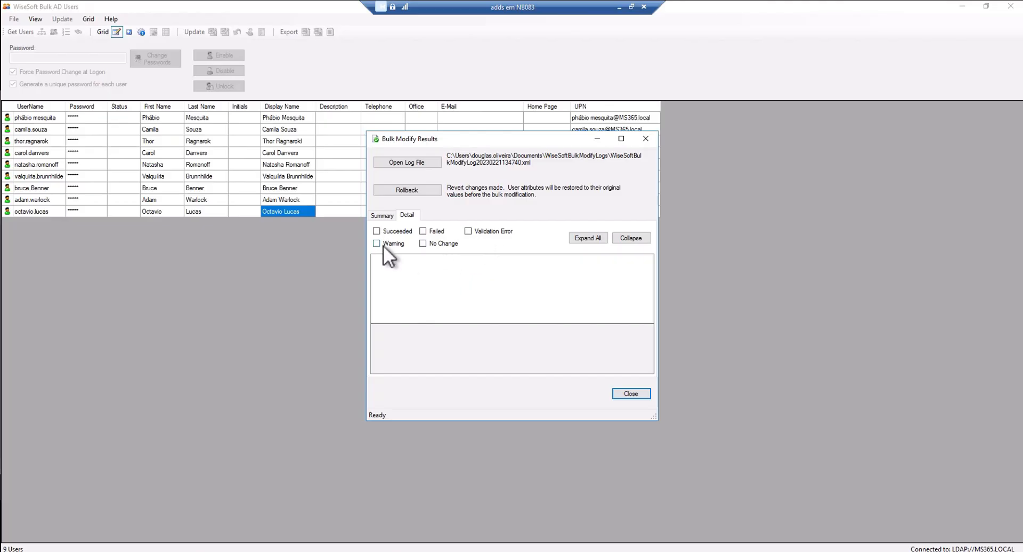
left_click(377, 231)
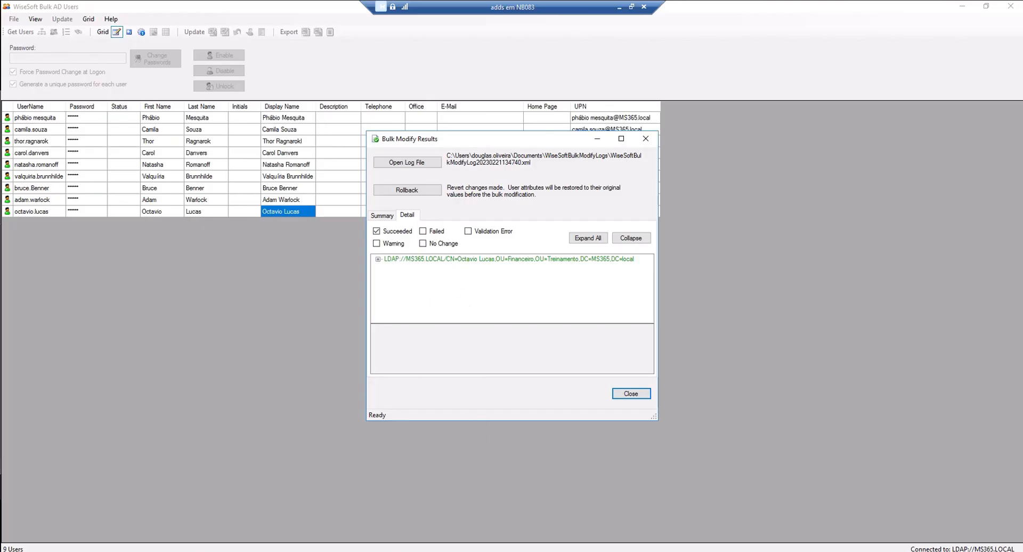
left_click(378, 260)
left_click(388, 268)
left_click(399, 277)
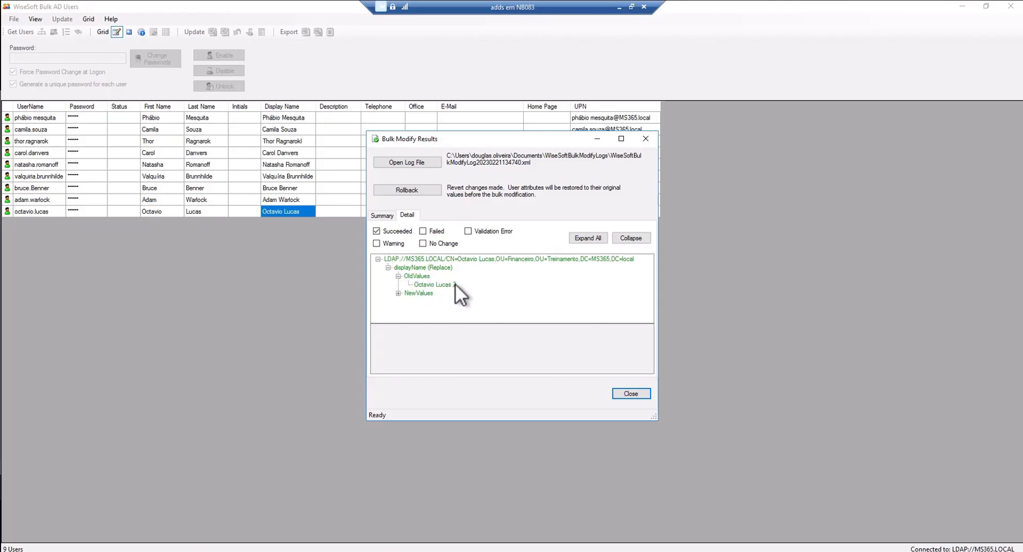
left_click(399, 294)
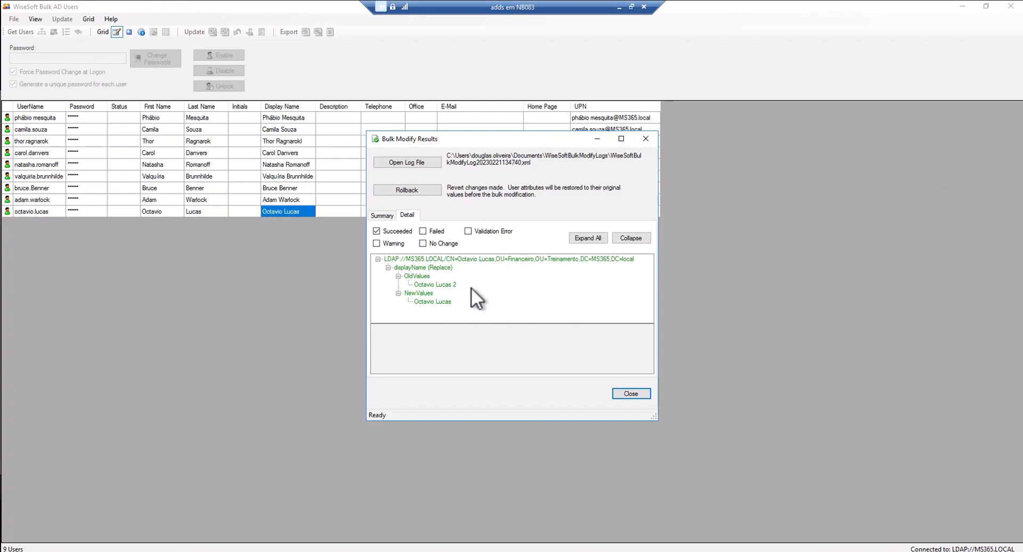
In ADUC, browse Computadores and Financeiro, then select the Treinamento OU
left_click(240, 551)
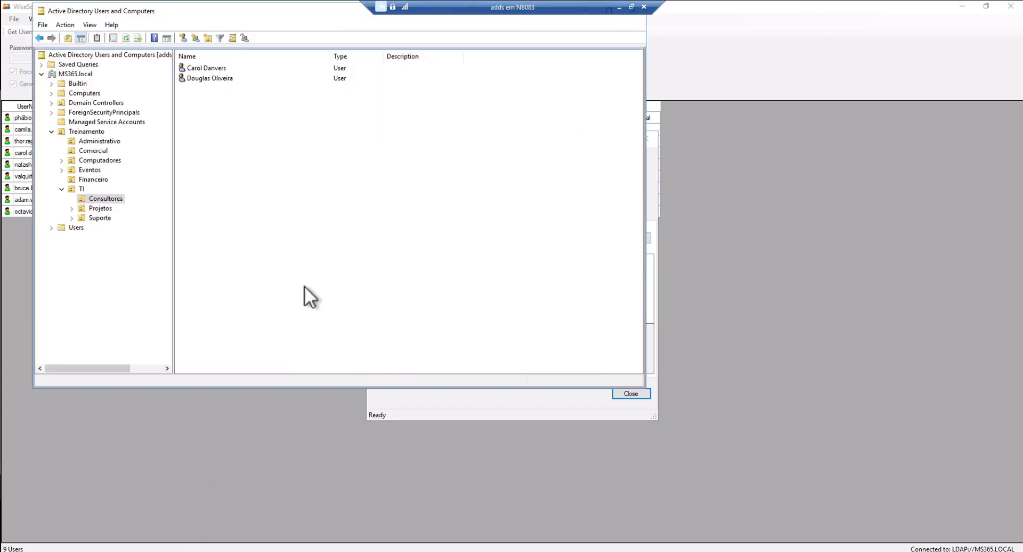
left_click(100, 161)
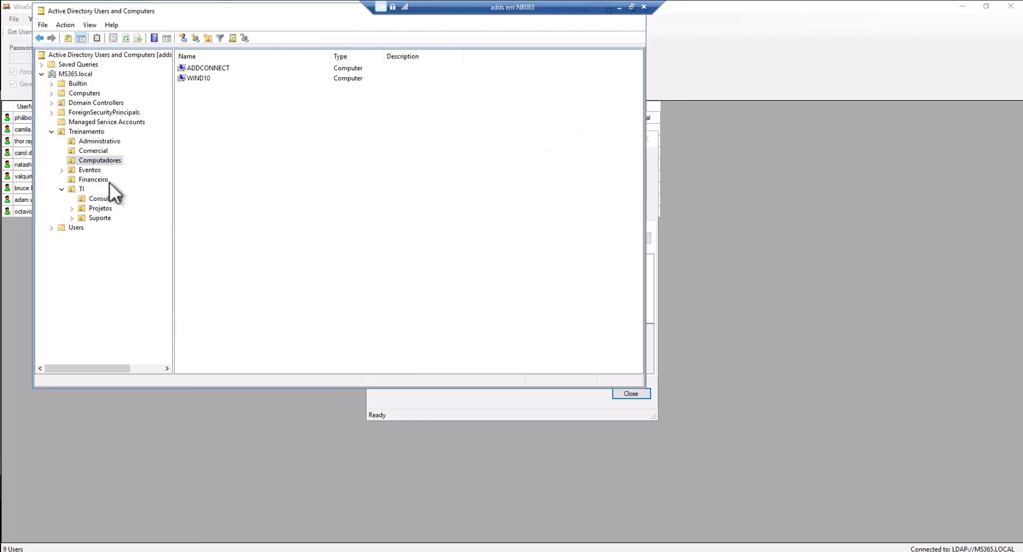
left_click(91, 180)
left_click(84, 131)
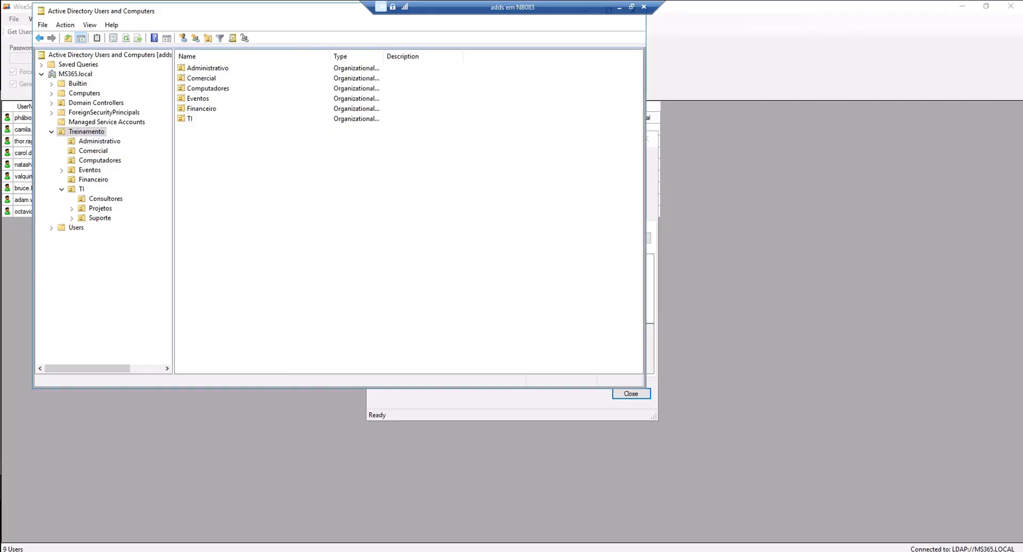
Find the edited user by name and check their Display name in Properties
left_click(233, 37)
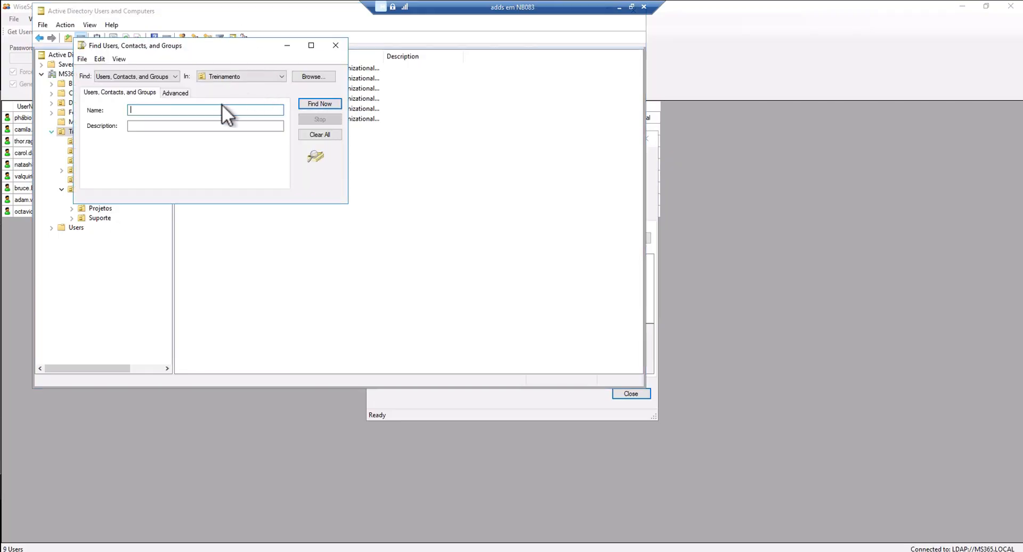
type("octavio")
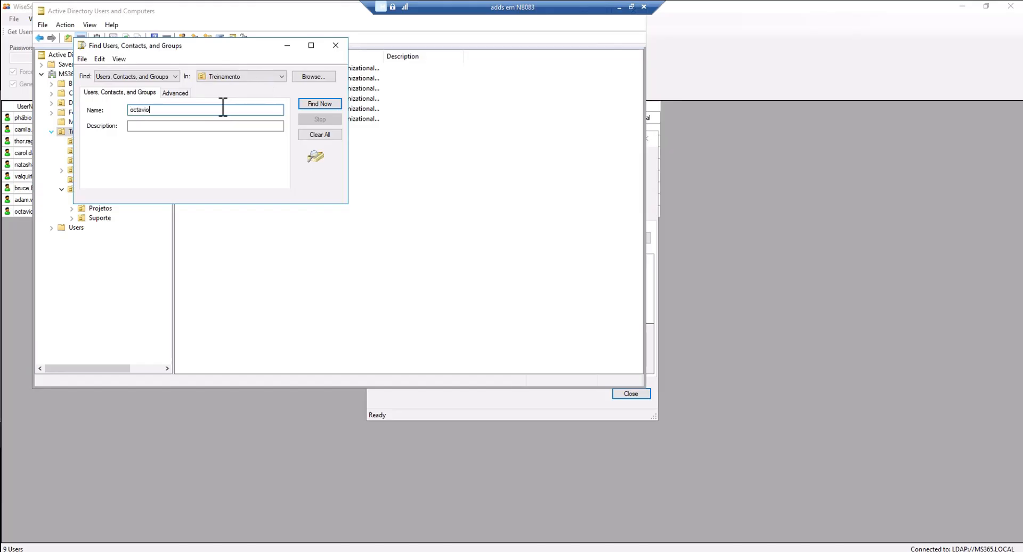
key("Return")
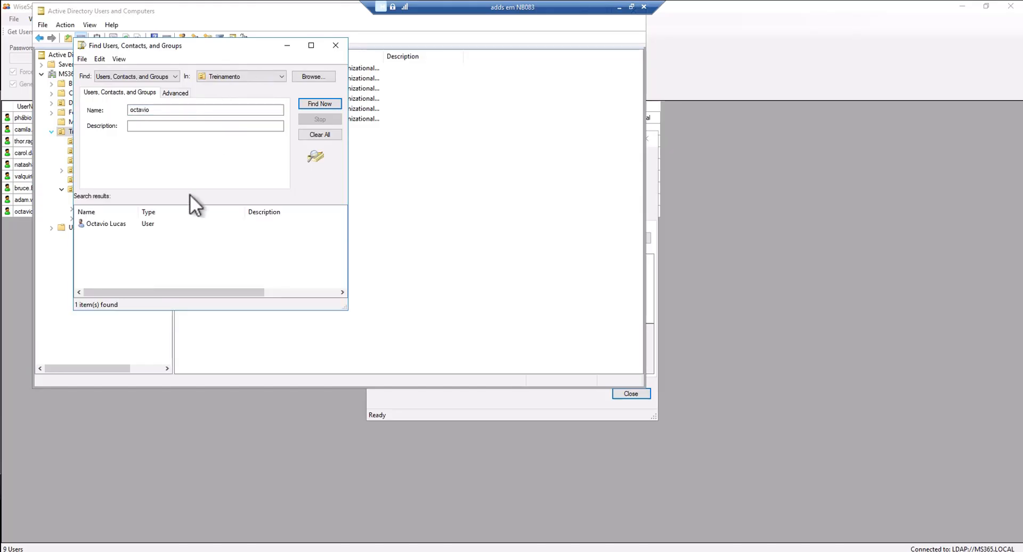
double_click(114, 224)
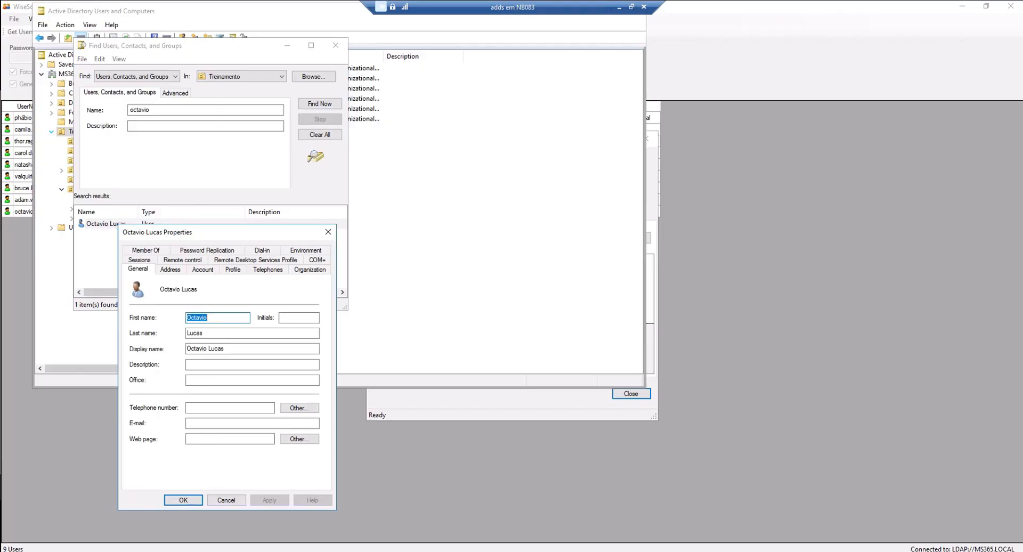
left_click_drag(129, 233, 113, 247)
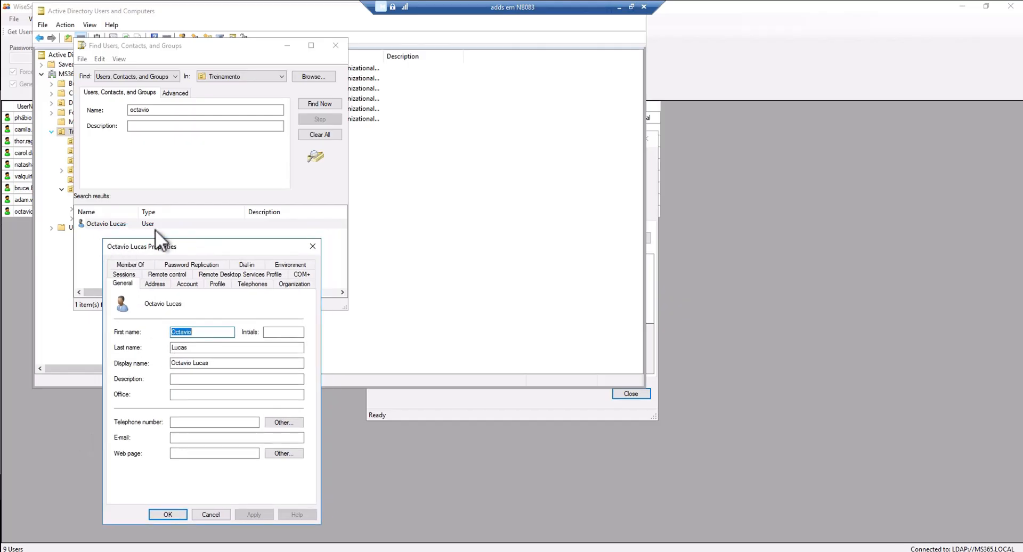
left_click(233, 363)
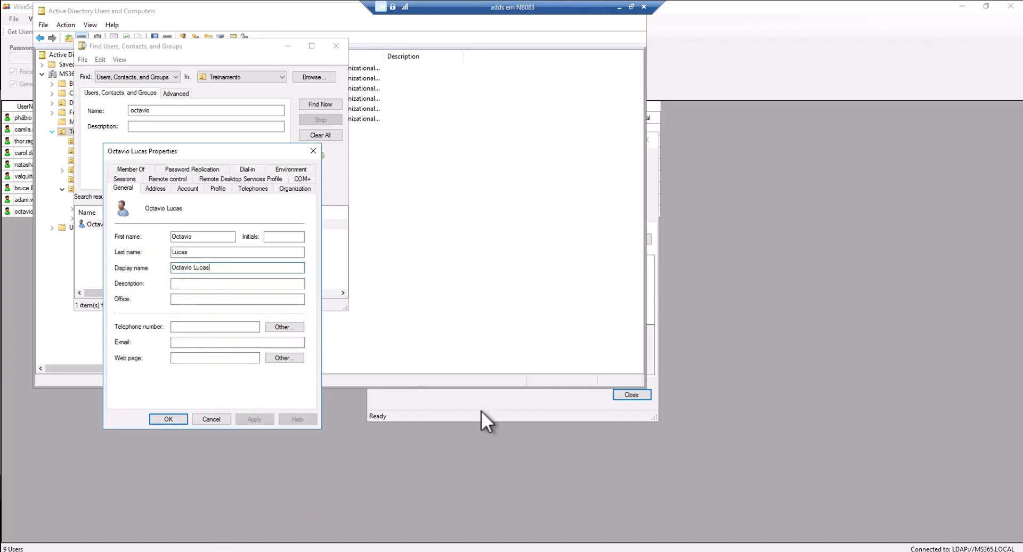
Bring Bulk AD Users forward and close the Bulk Modify Results dialog
left_click(481, 410)
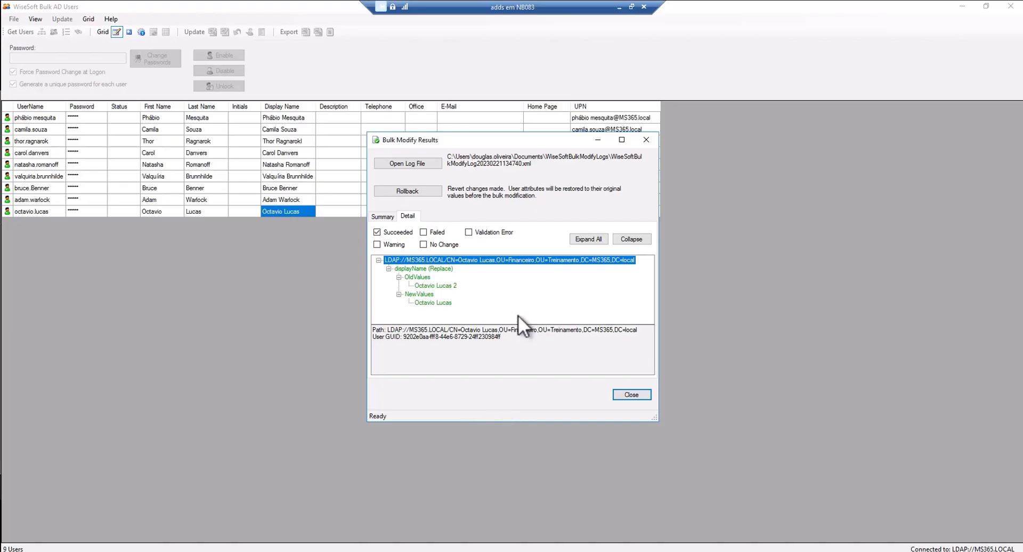
left_click(641, 394)
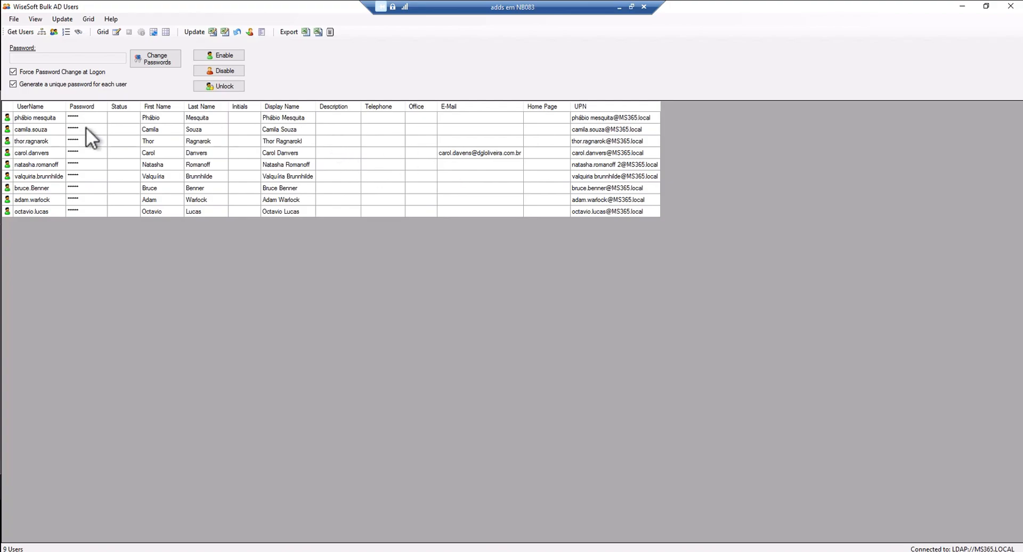
Enter the first user's e-mail address in the empty E-Mail cell and apply it
left_click(39, 119)
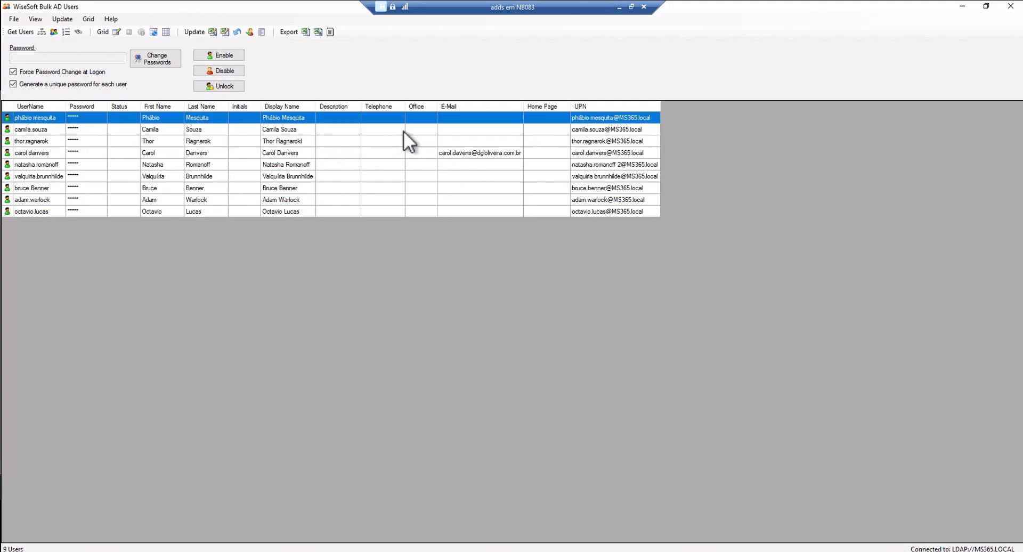
left_click(117, 32)
left_click(450, 120)
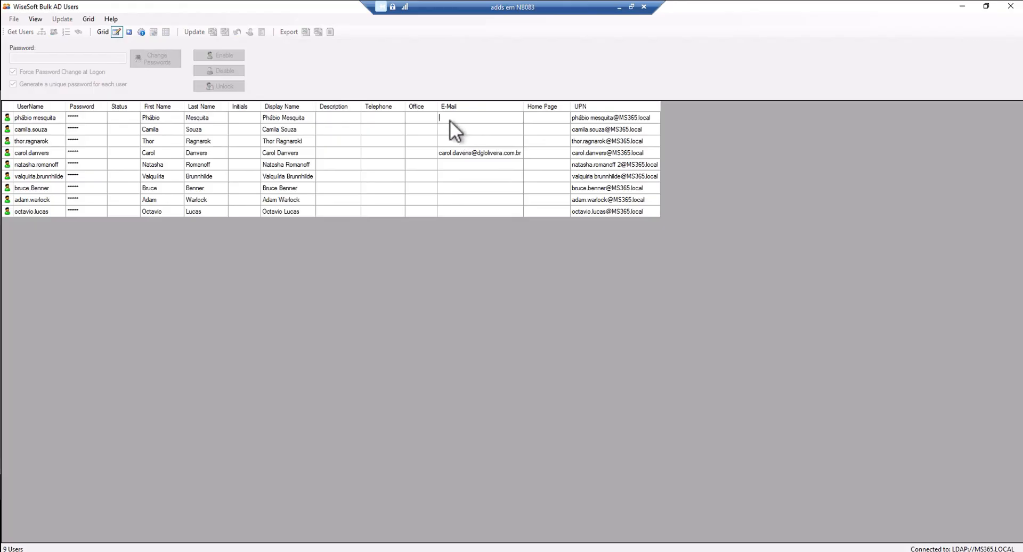
left_click(143, 32)
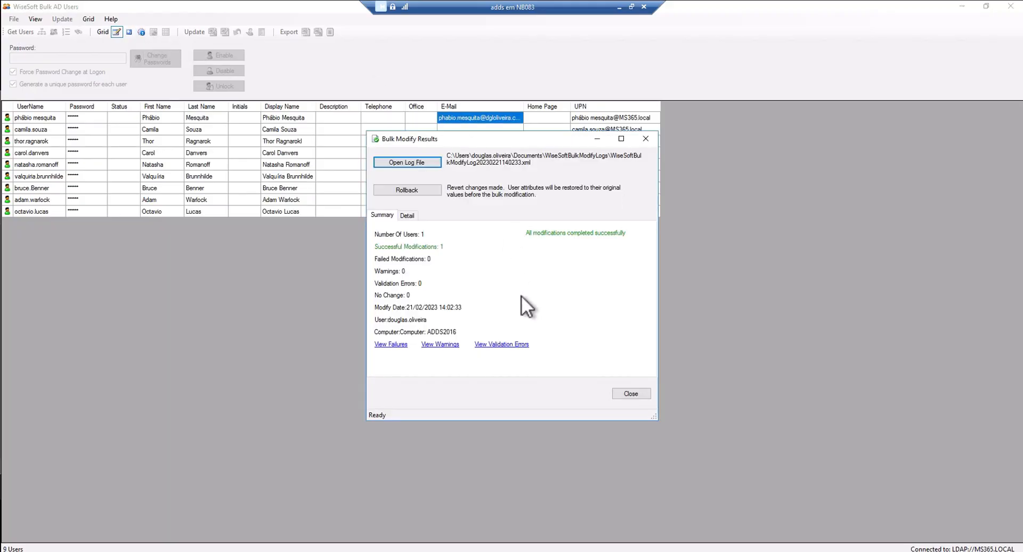
Confirm in the succeeded details that mail was replaced with the new address, then close the report
left_click(406, 216)
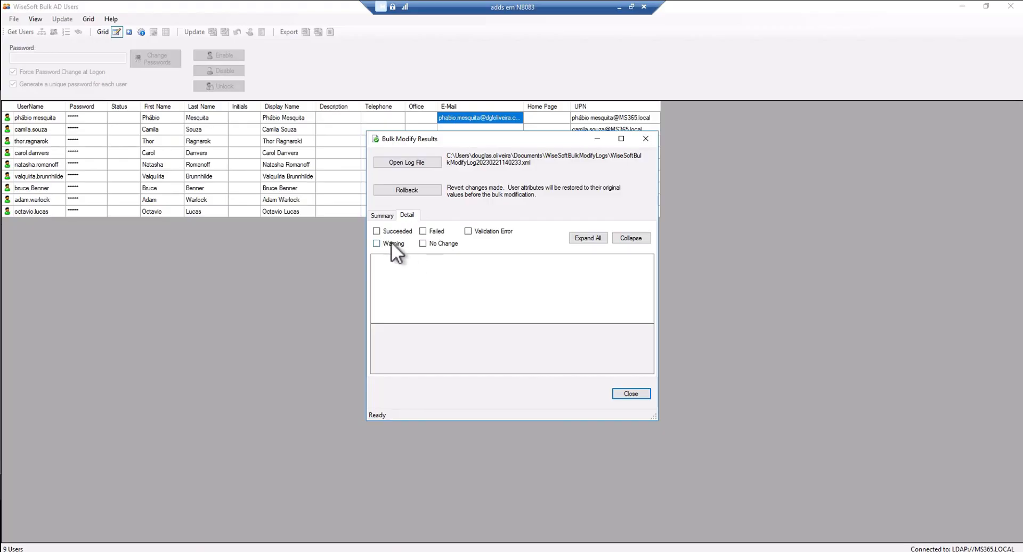
left_click(376, 231)
left_click(377, 259)
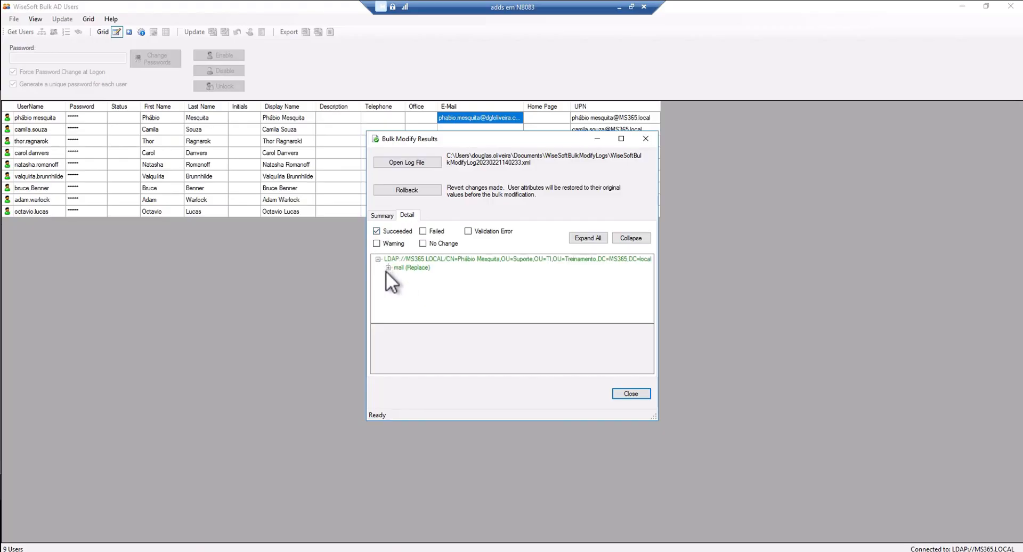
left_click(388, 267)
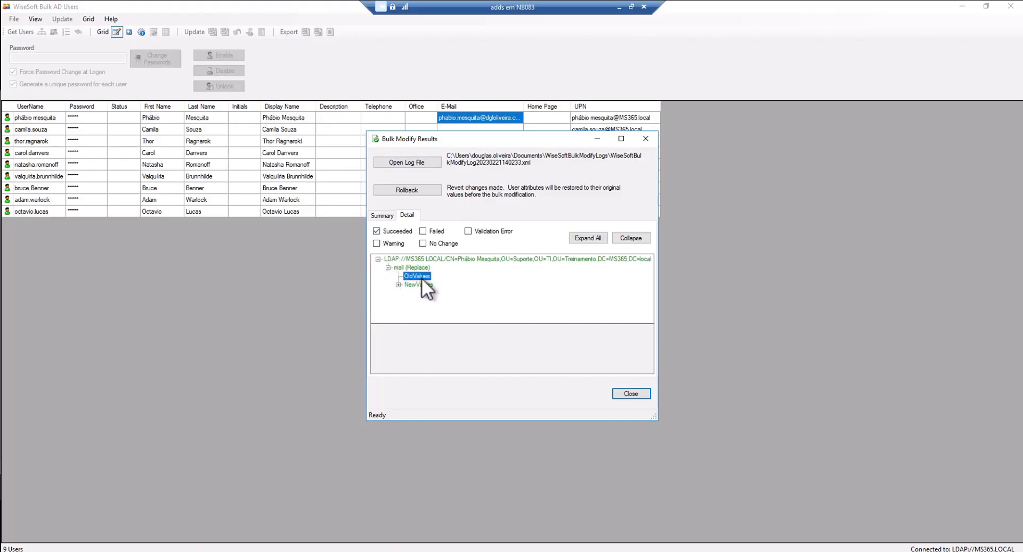
left_click(398, 285)
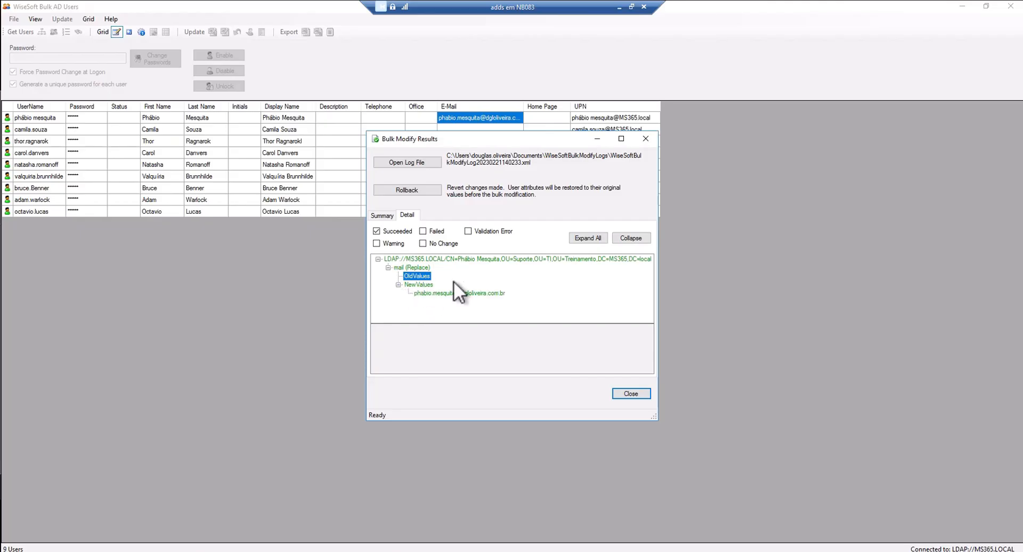
left_click(441, 293)
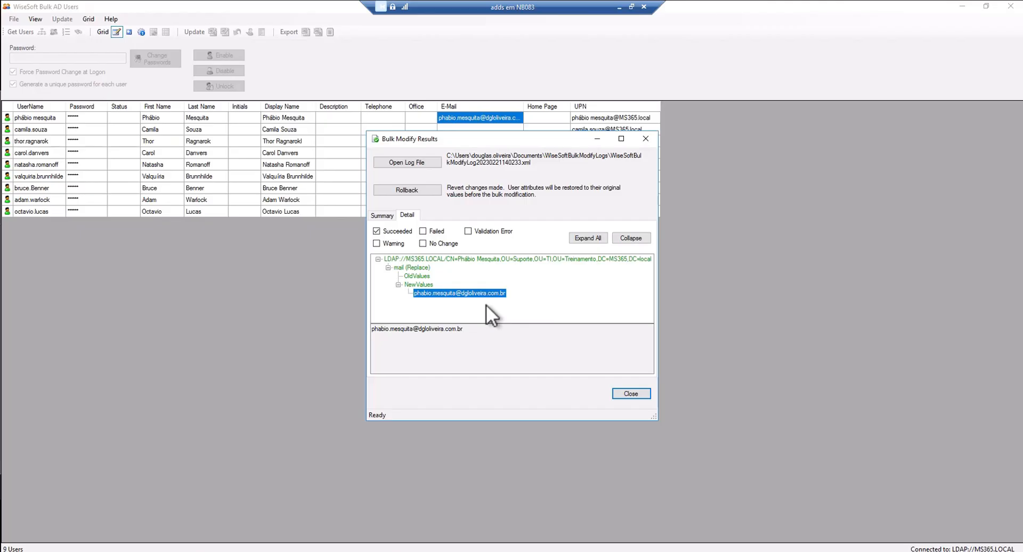
left_click(641, 394)
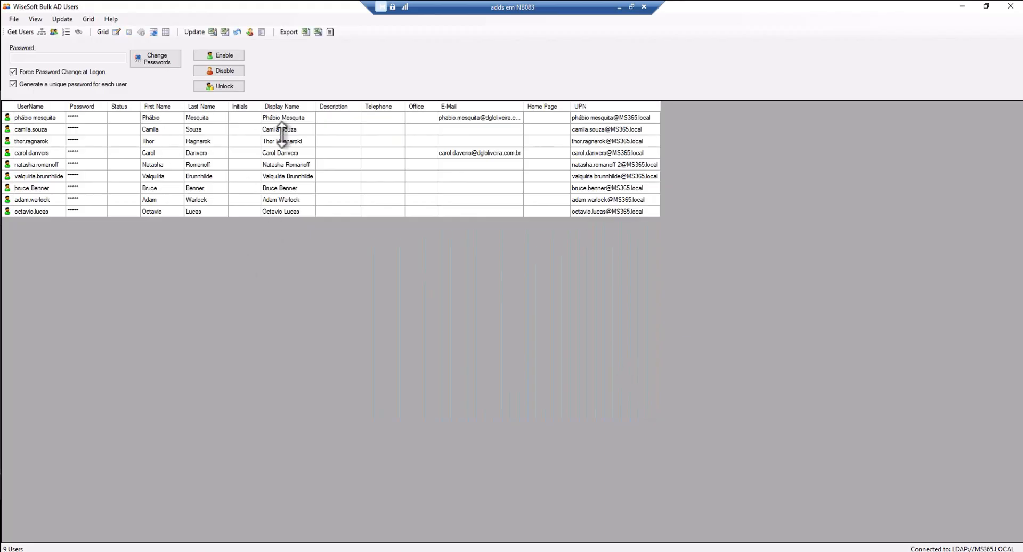
left_click(286, 114)
left_click(293, 128)
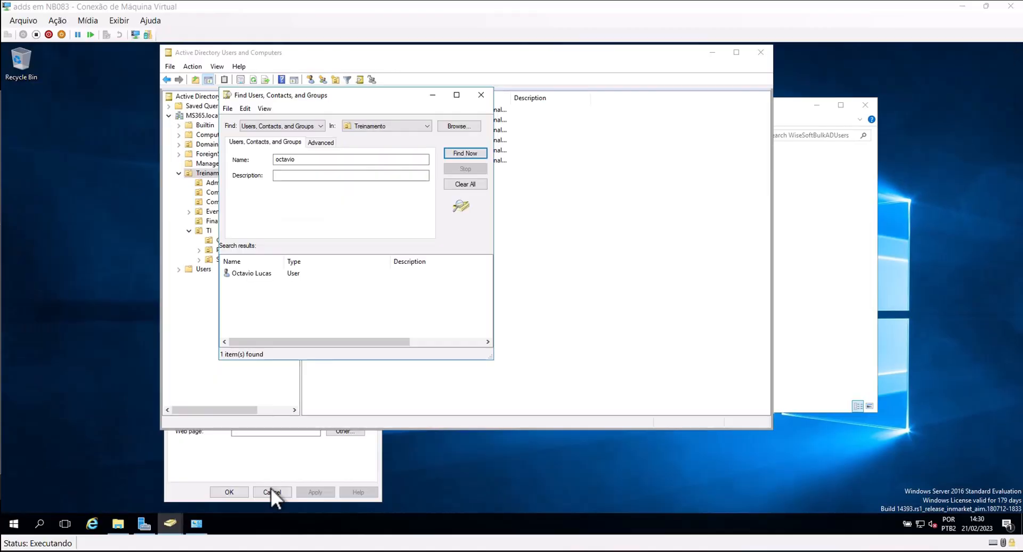
Close the Bulk AD Users grid, Find dialog and WiseSoftBulkADUsers folder, then switch to the Windows 10 VM
left_click(271, 489)
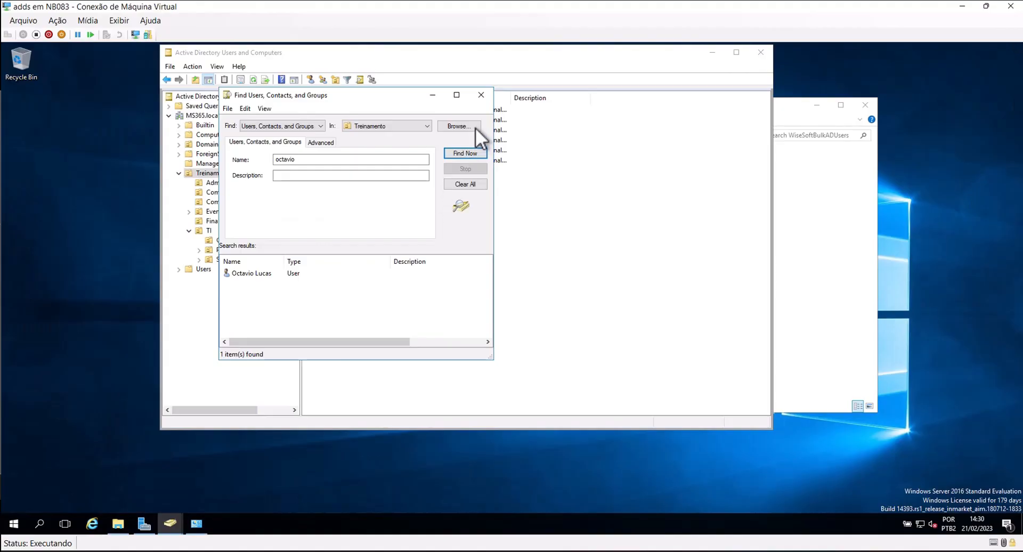
left_click(481, 95)
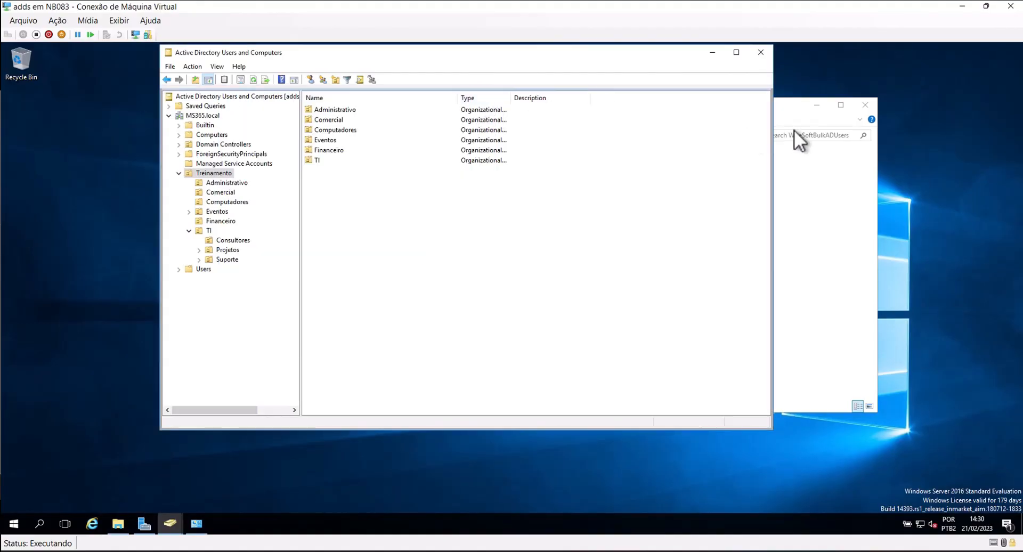
left_click(866, 105)
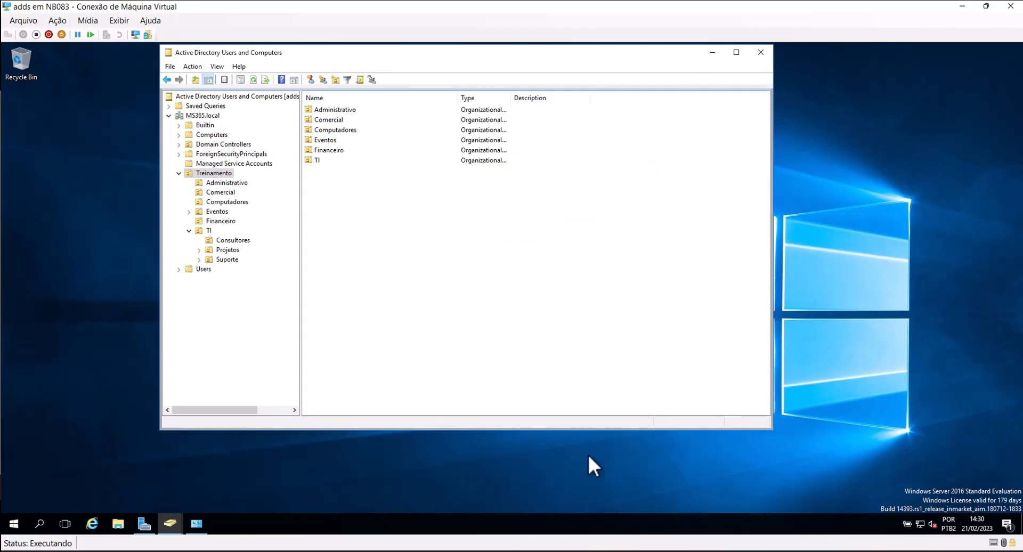
mouse_move(536, 551)
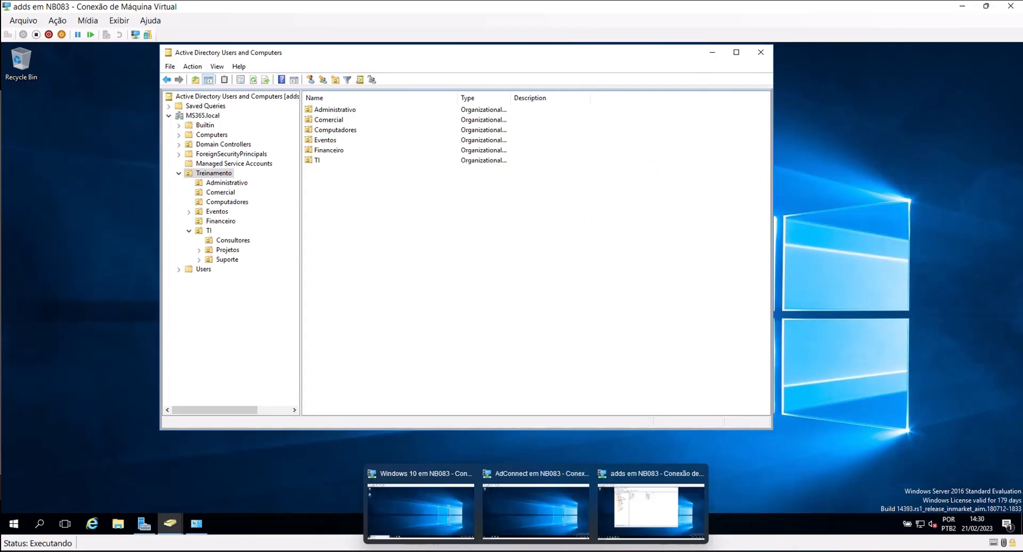
left_click(447, 516)
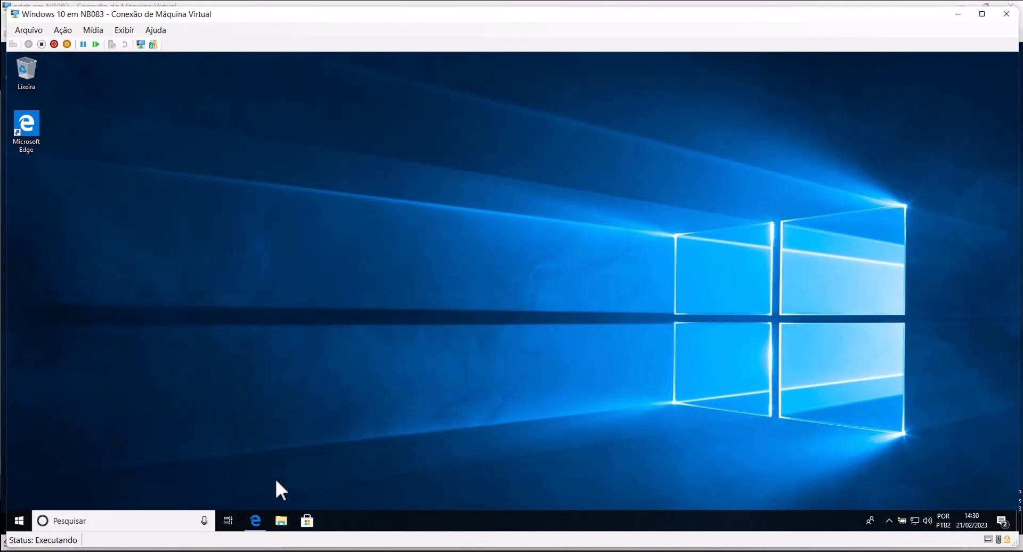
Check Este Computador's Propriedades on the Windows 10 client show the MS365.local domain, then close them
left_click(283, 521)
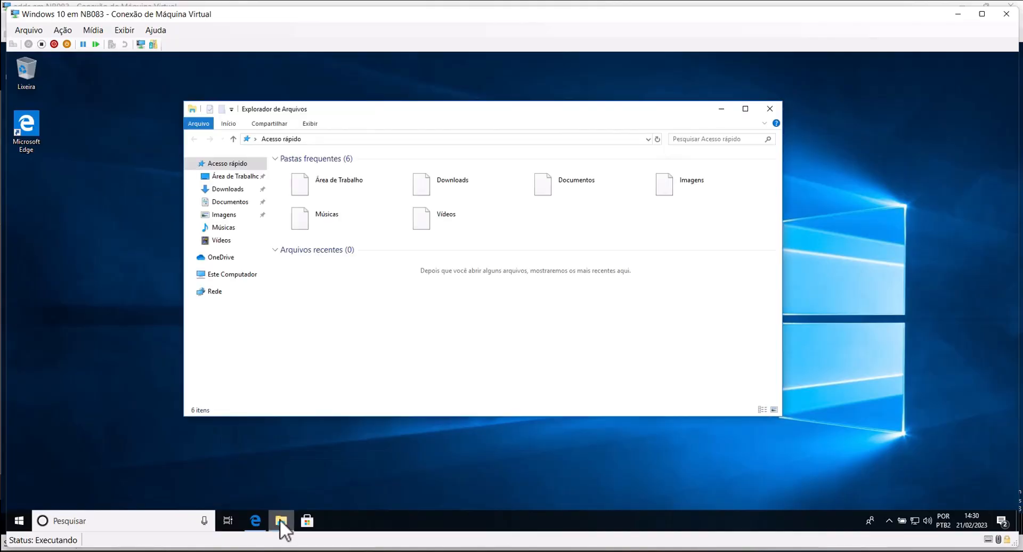
left_click(235, 274)
right_click(235, 275)
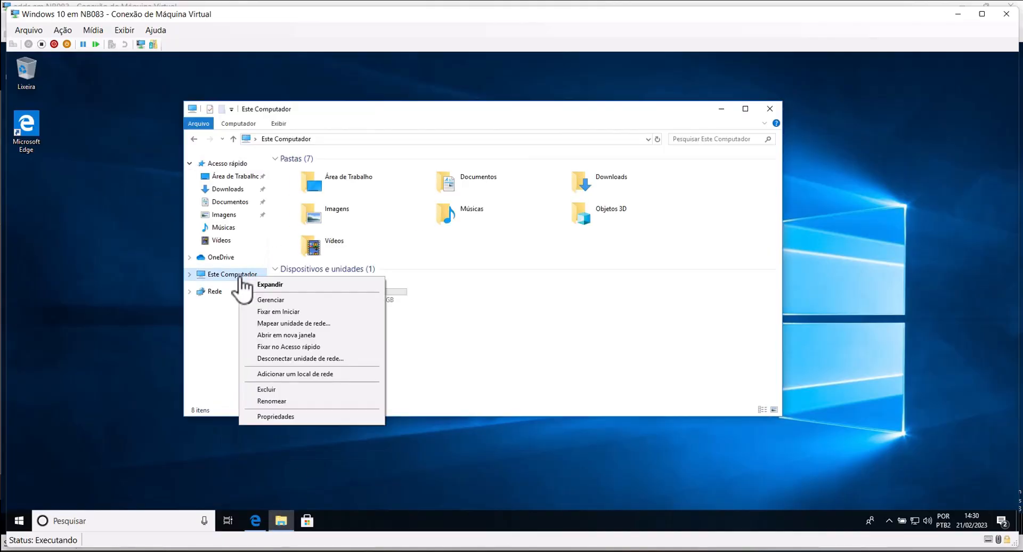
left_click(288, 418)
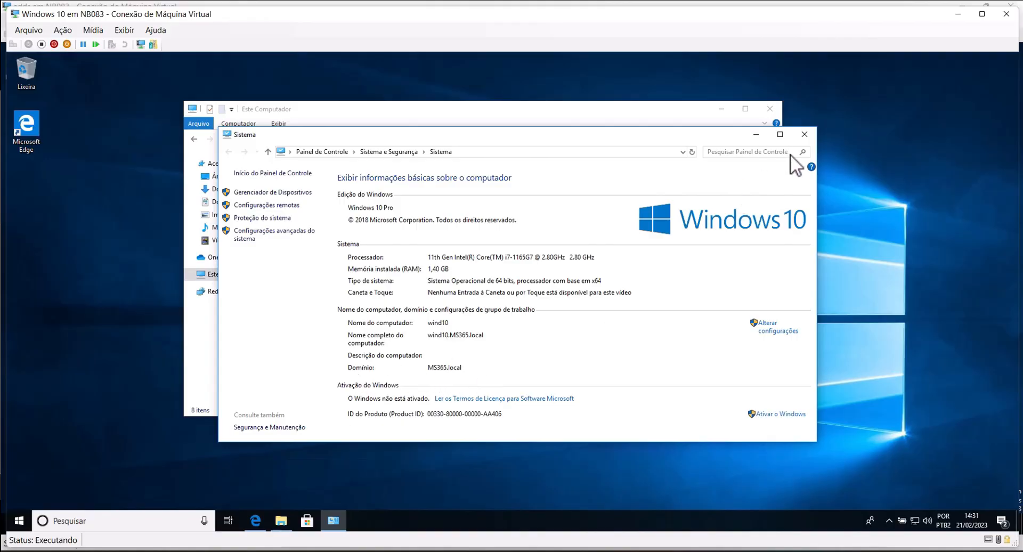
left_click(804, 134)
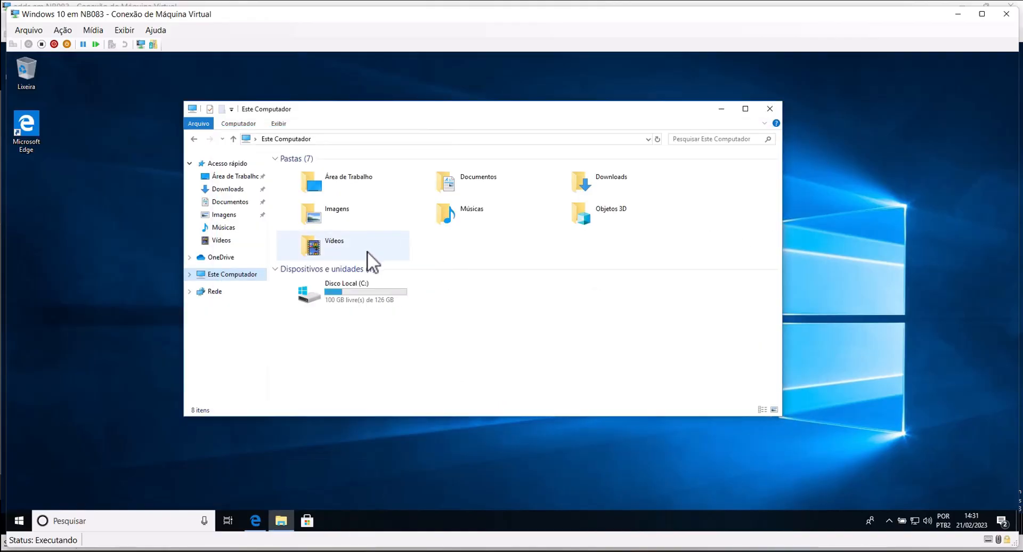
Run BulkADUsers from Downloads\WiseSoftBulkADUsers and approve the User Account Control prompt with Sim
left_click(228, 190)
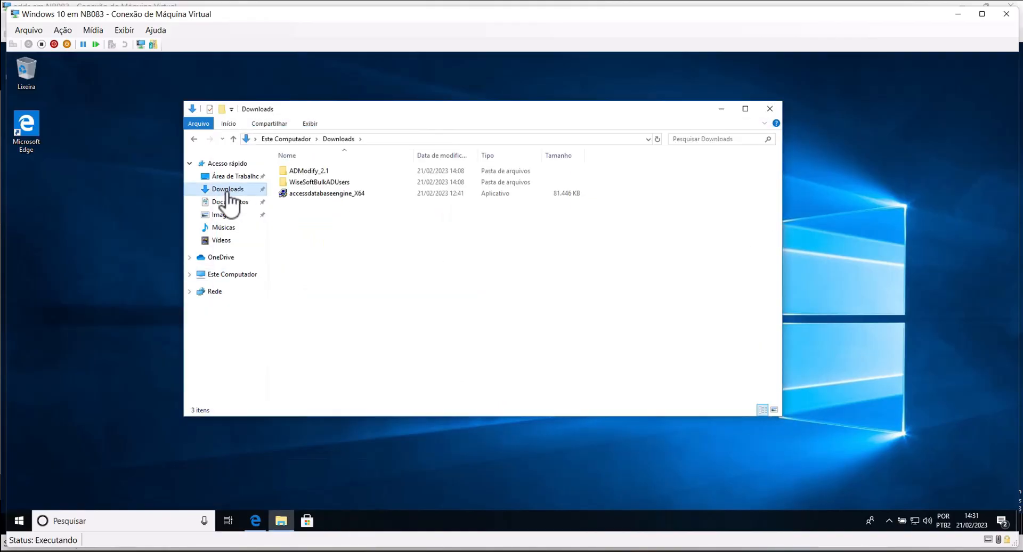
double_click(318, 172)
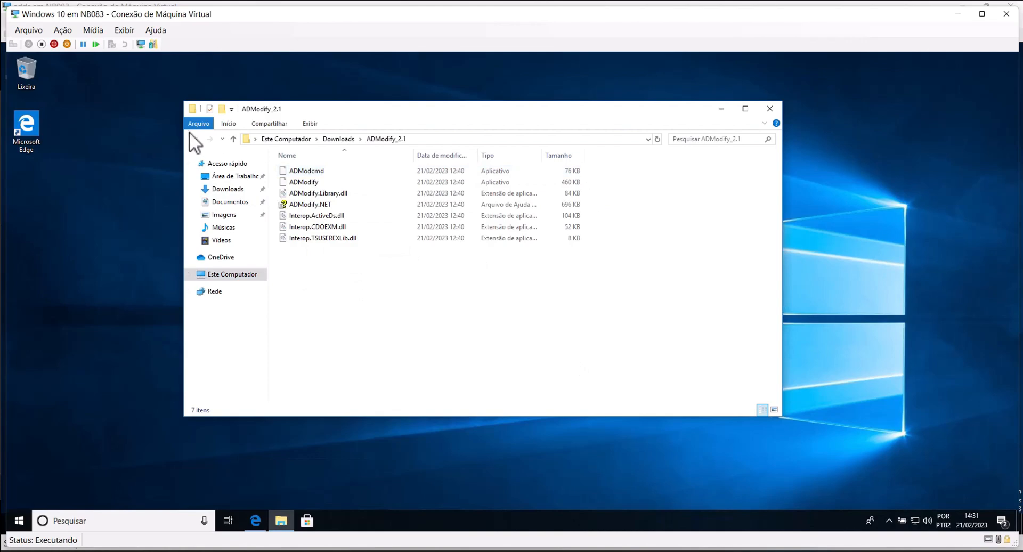
left_click(194, 139)
left_click(329, 181)
double_click(328, 182)
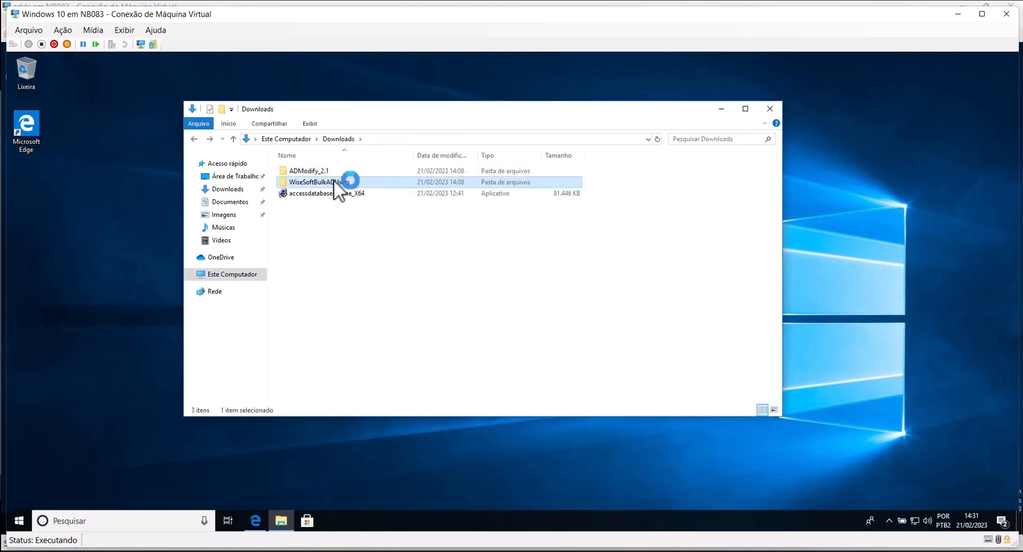
left_click(309, 171)
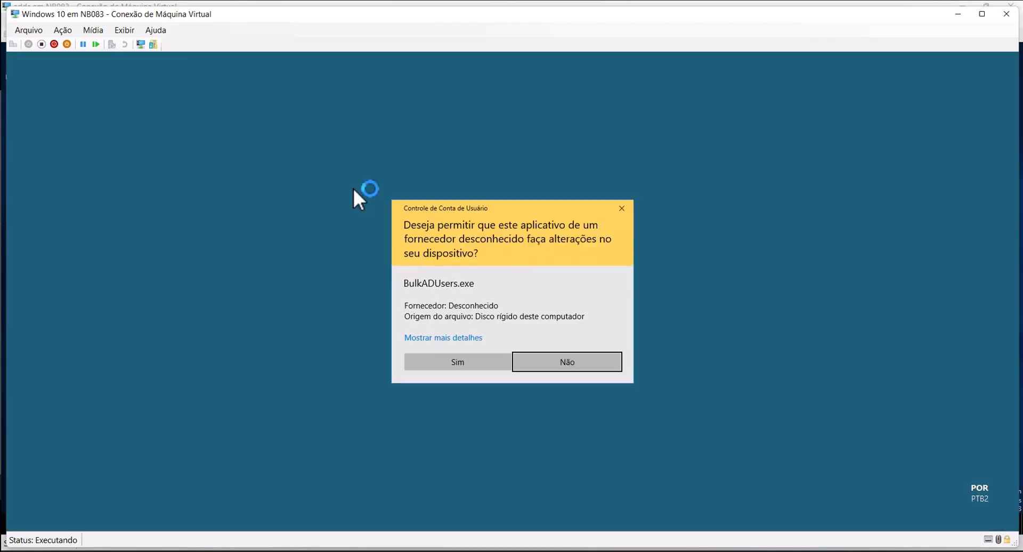
left_click(479, 362)
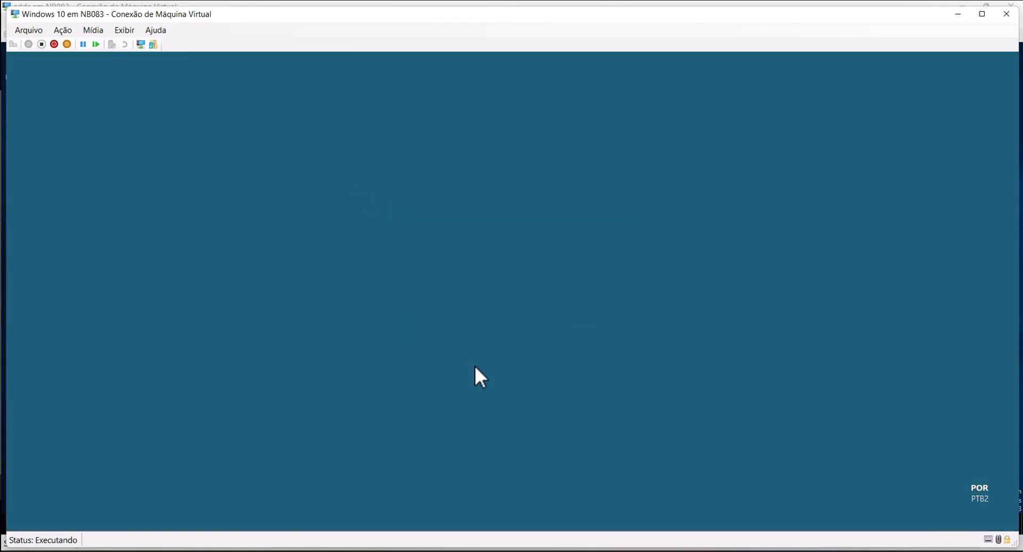